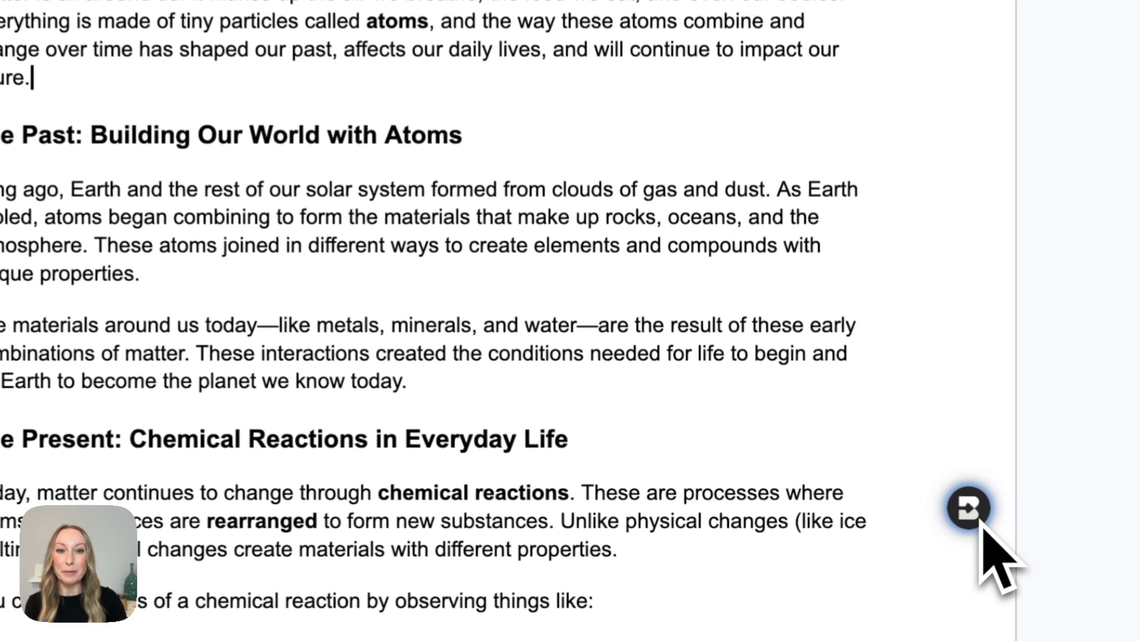
# Step: Open Brisk's Create library and pick the Podcast tool for this document
pyautogui.click(984, 524)
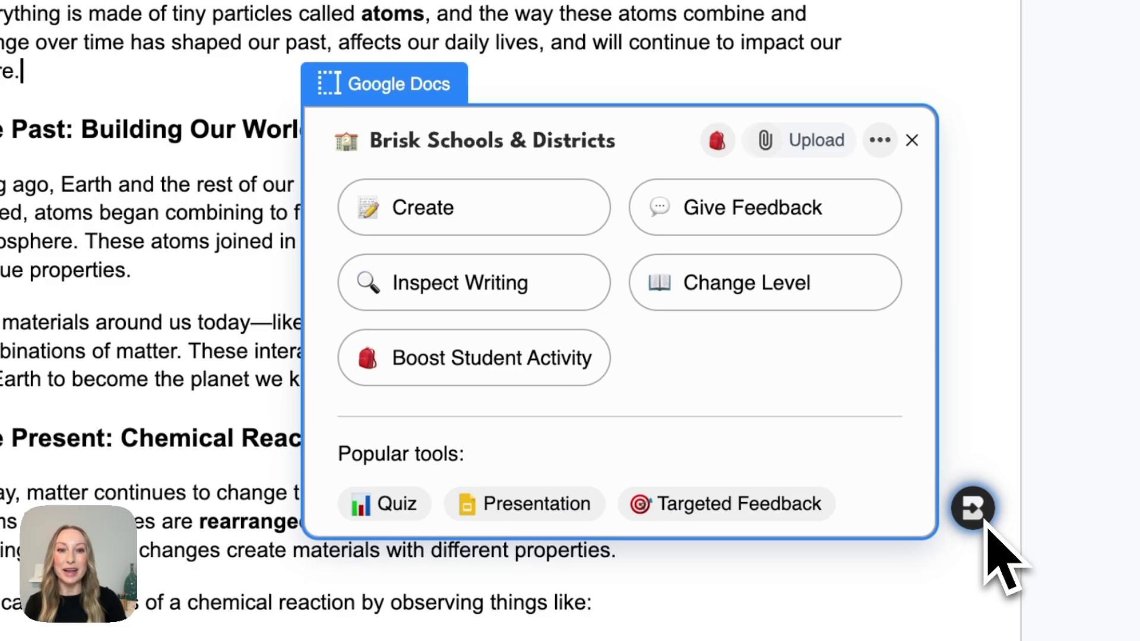
pyautogui.click(545, 226)
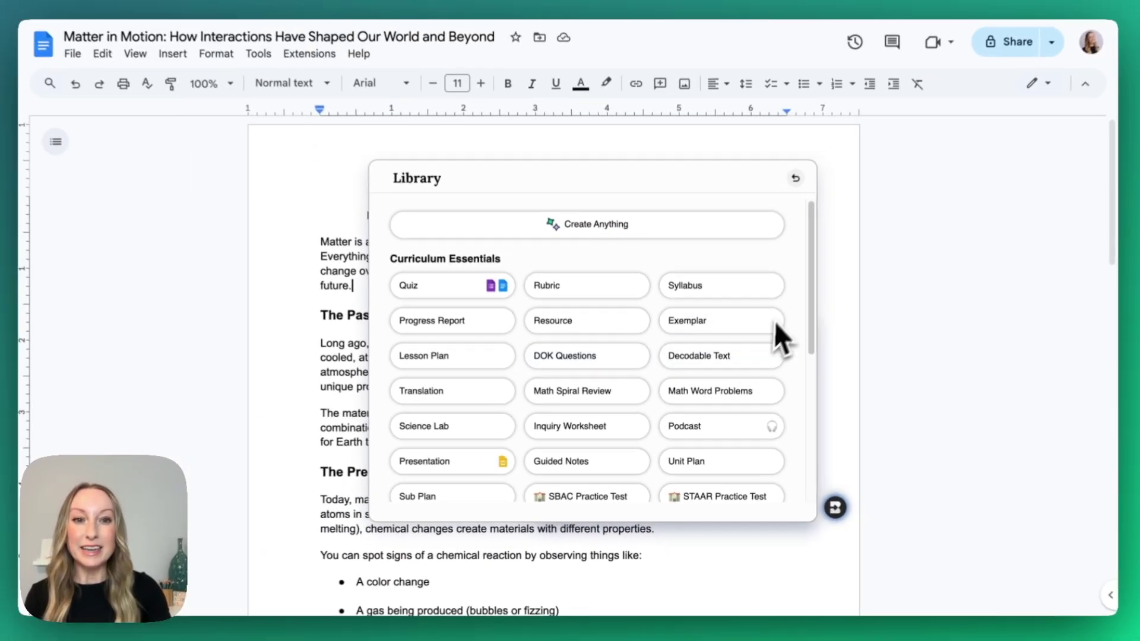
pyautogui.scroll(-1, 783, 362)
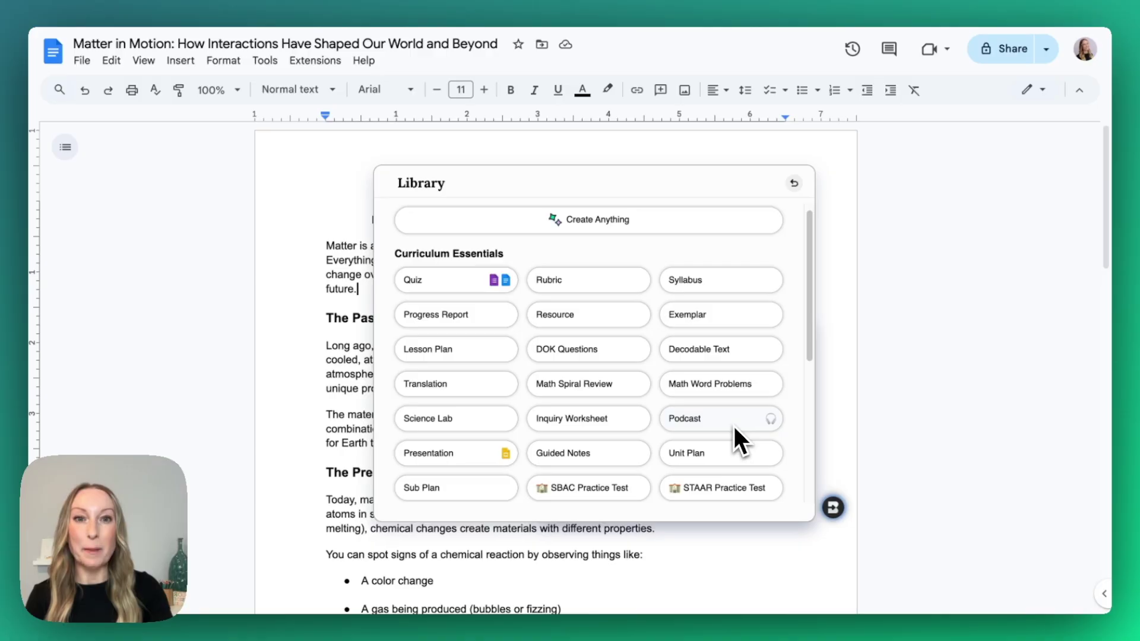
pyautogui.click(733, 424)
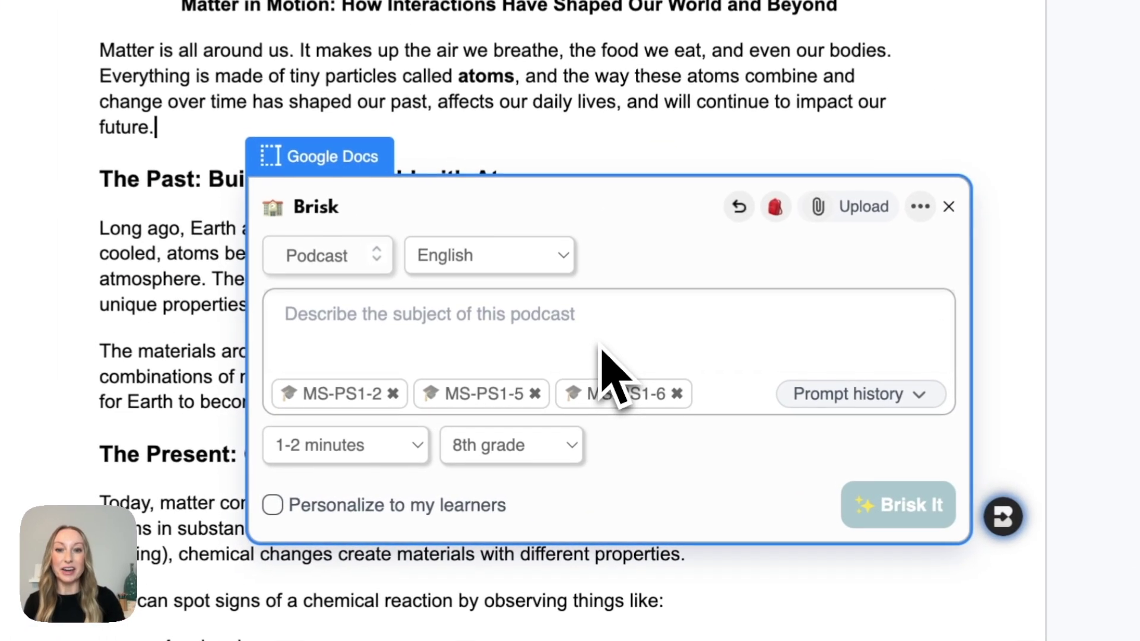
pyautogui.click(543, 271)
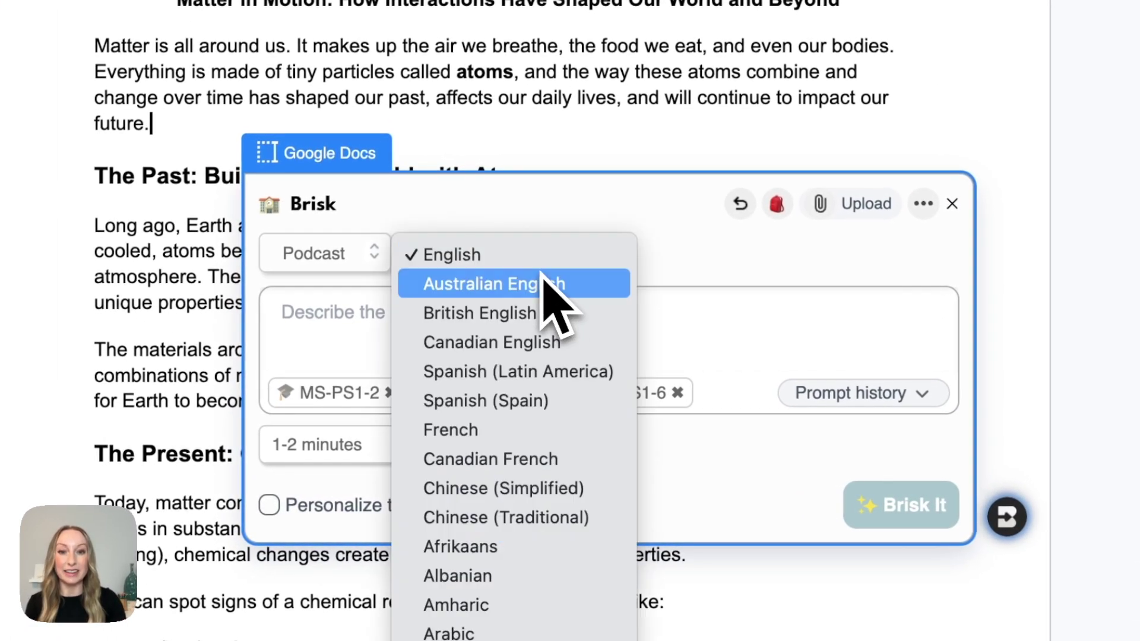
pyautogui.click(809, 348)
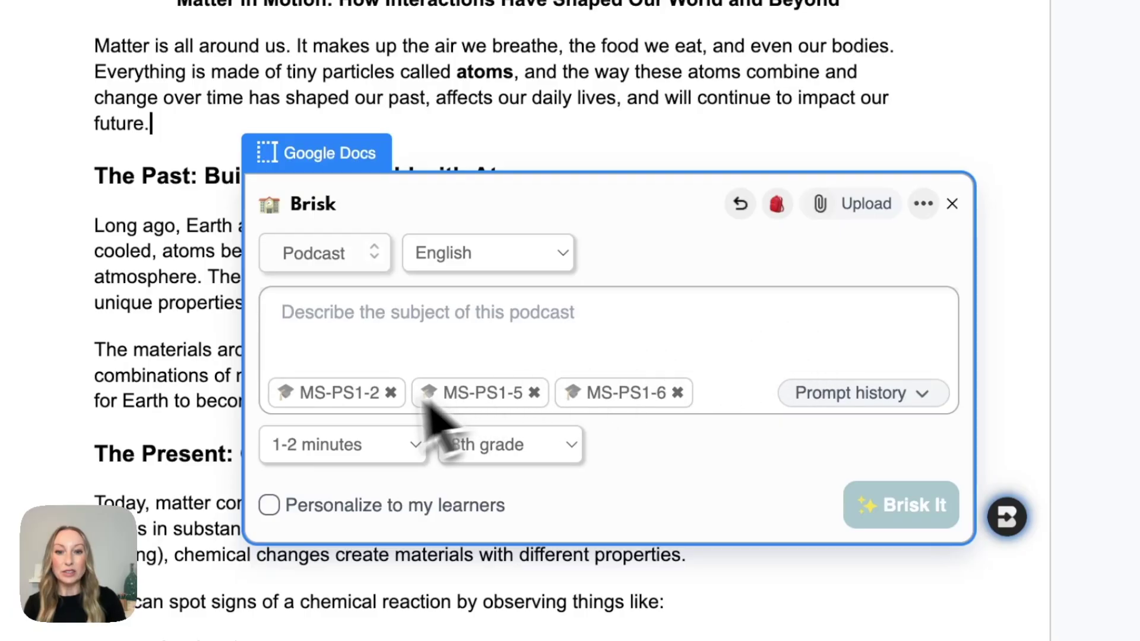
pyautogui.click(678, 395)
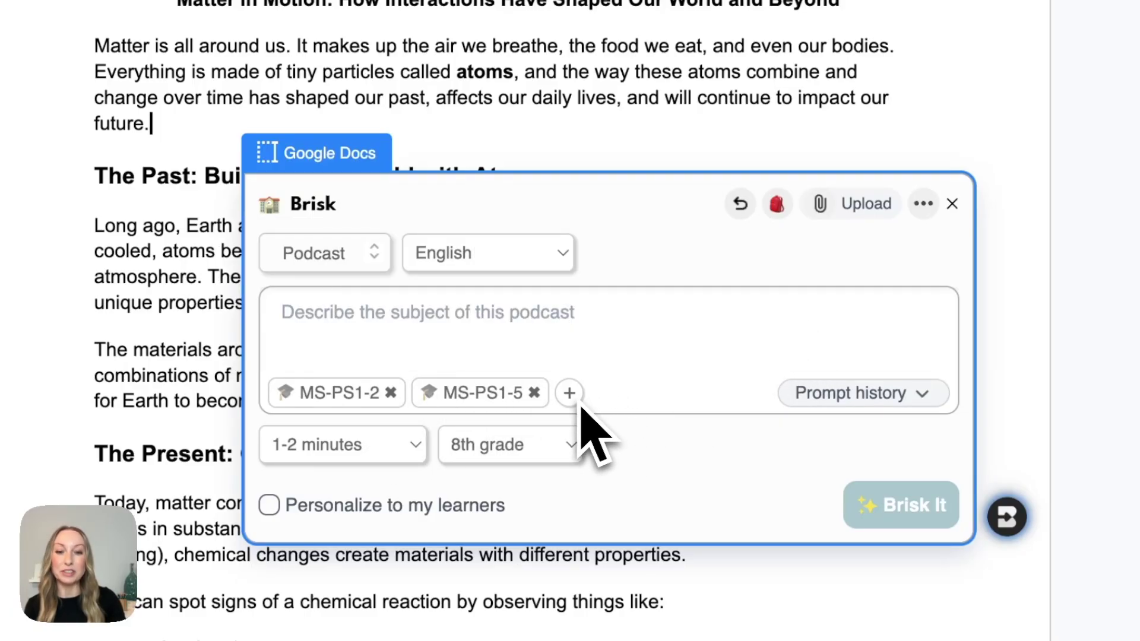
pyautogui.click(569, 393)
pyautogui.click(709, 351)
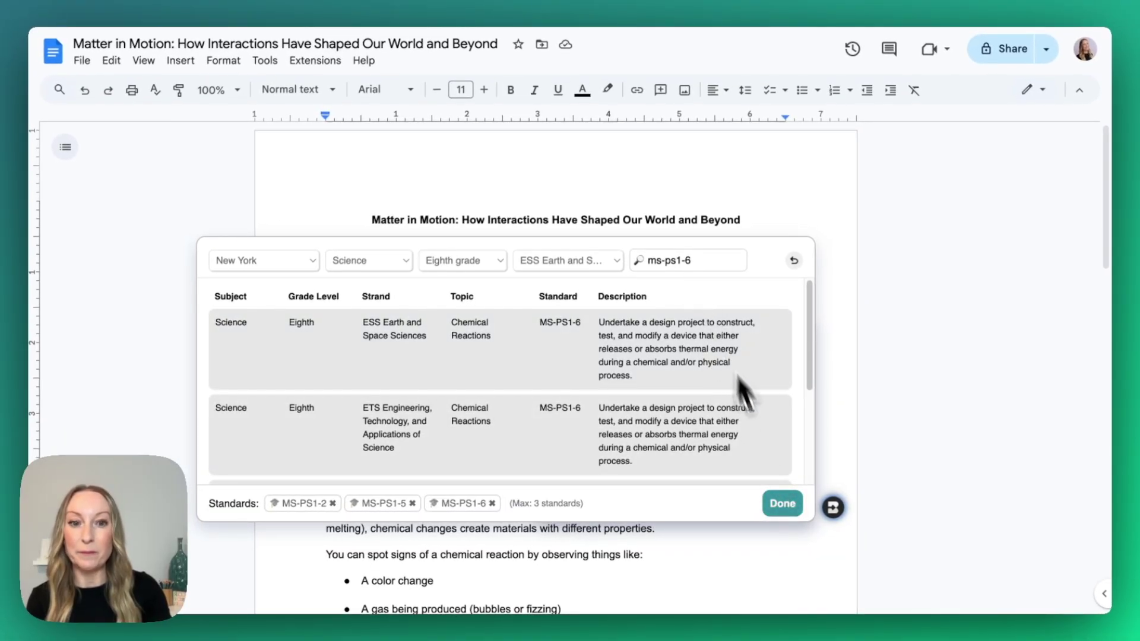
pyautogui.click(790, 512)
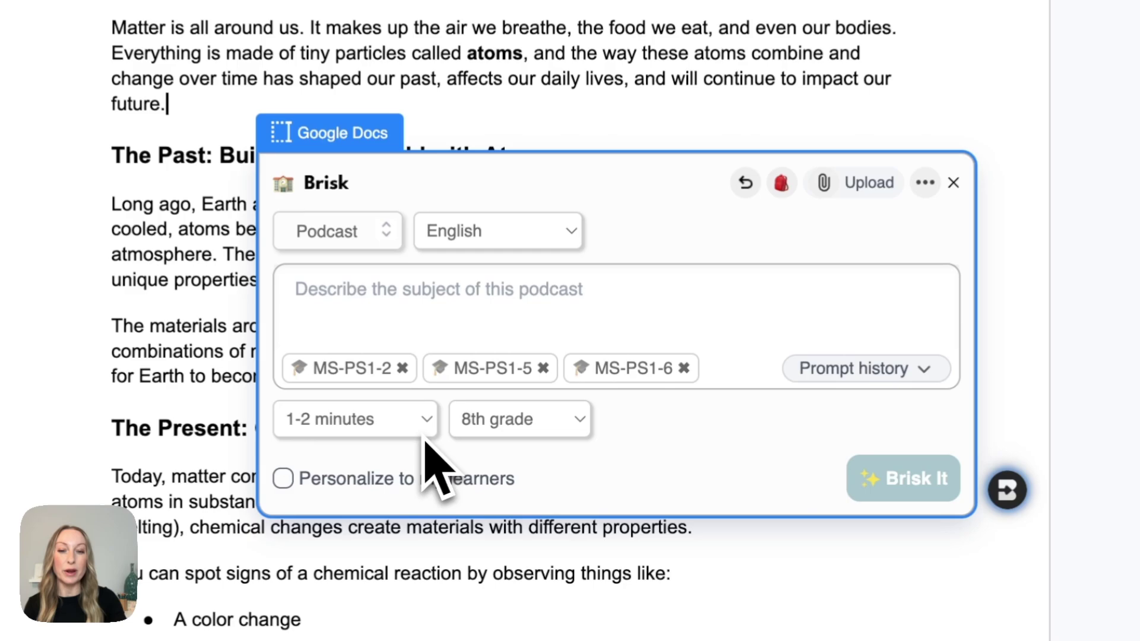
# Step: Confirm the podcast length is 1-2 minutes and the grade level is 8th grade
pyautogui.click(423, 430)
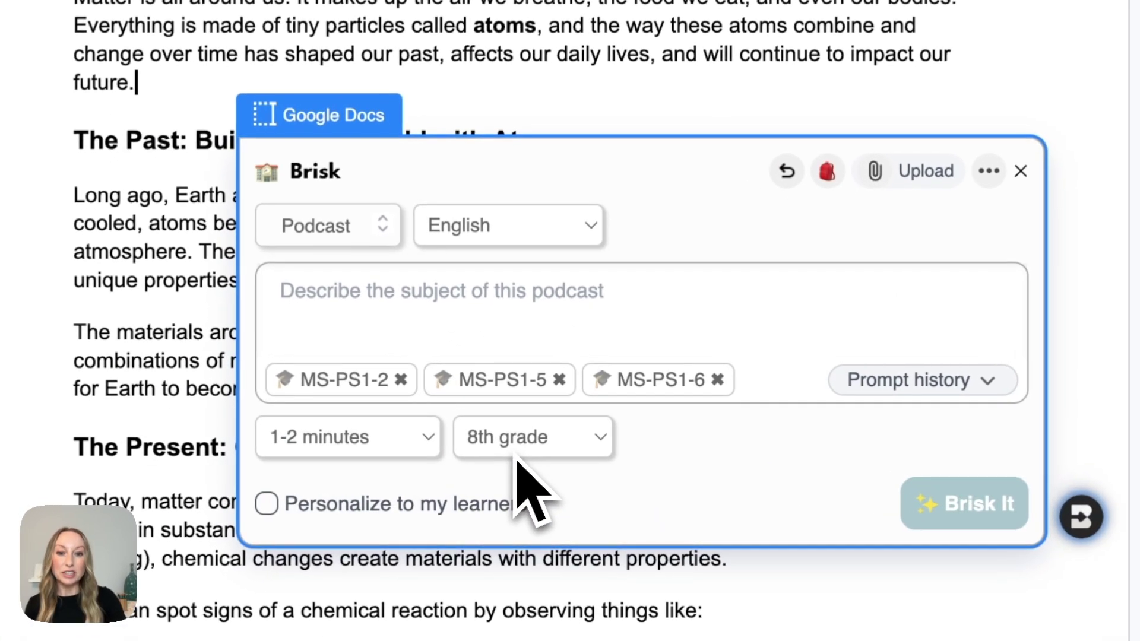
pyautogui.click(521, 455)
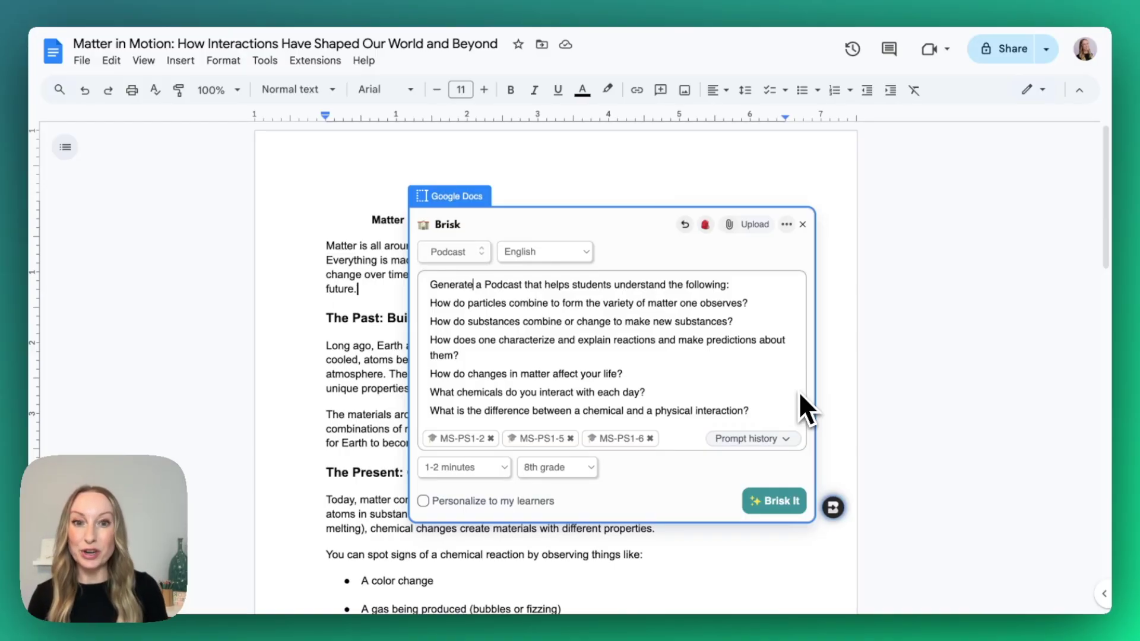
# Step: Generate the 'Matter in Motion: The Daily Chemical Dance' podcast and skim its transcript
pyautogui.click(767, 502)
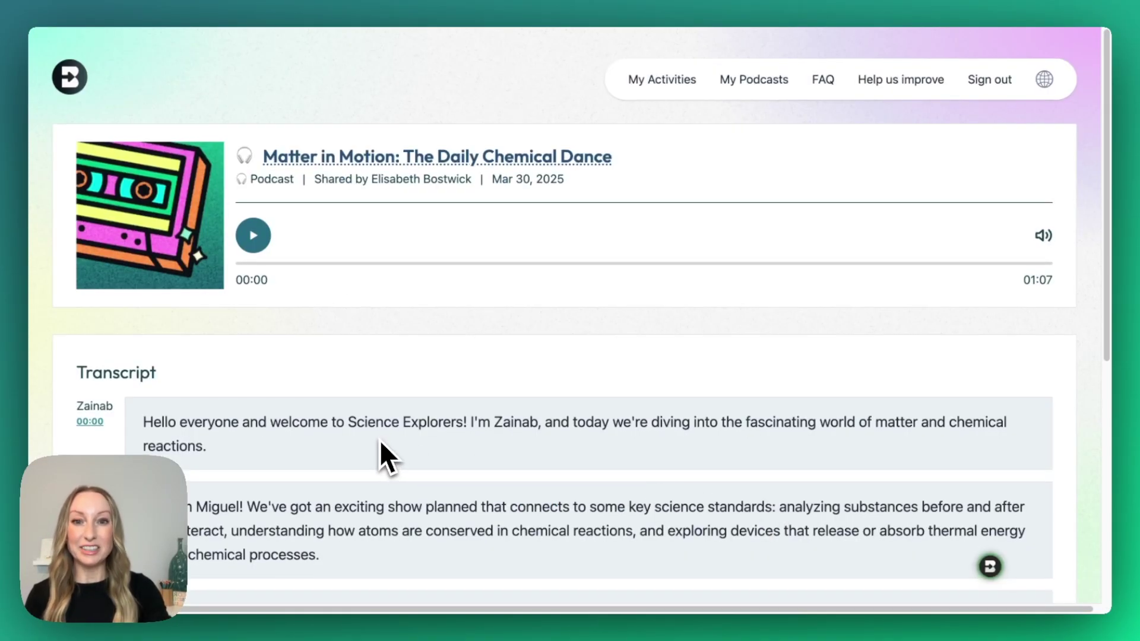
pyautogui.scroll(-5, 380, 439)
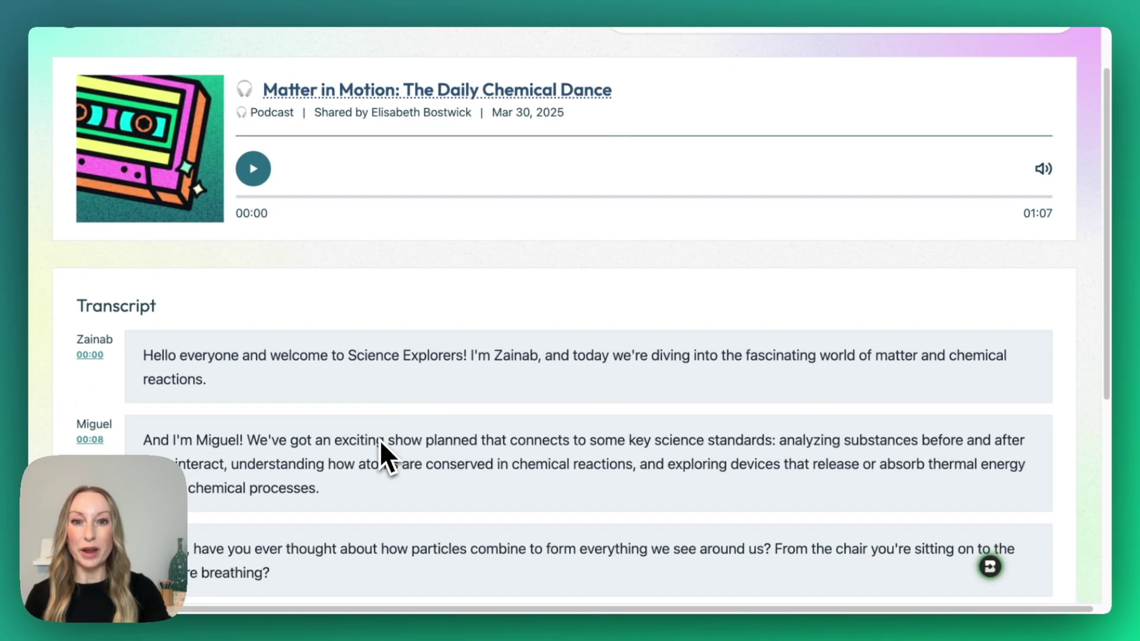
pyautogui.scroll(-4, 379, 439)
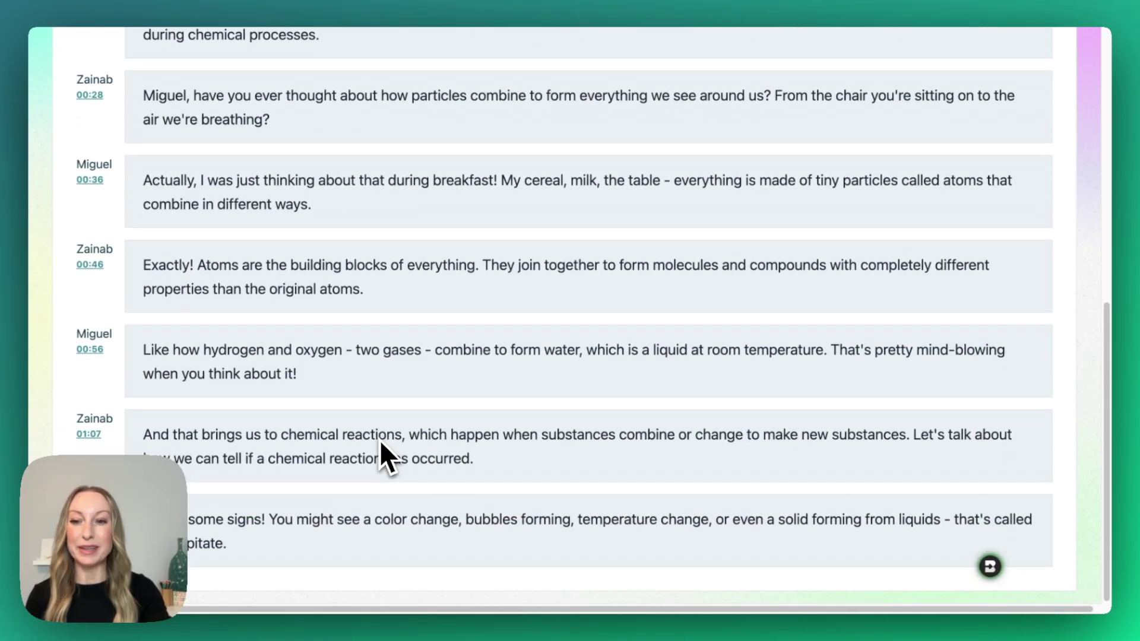
pyautogui.scroll(10, 379, 439)
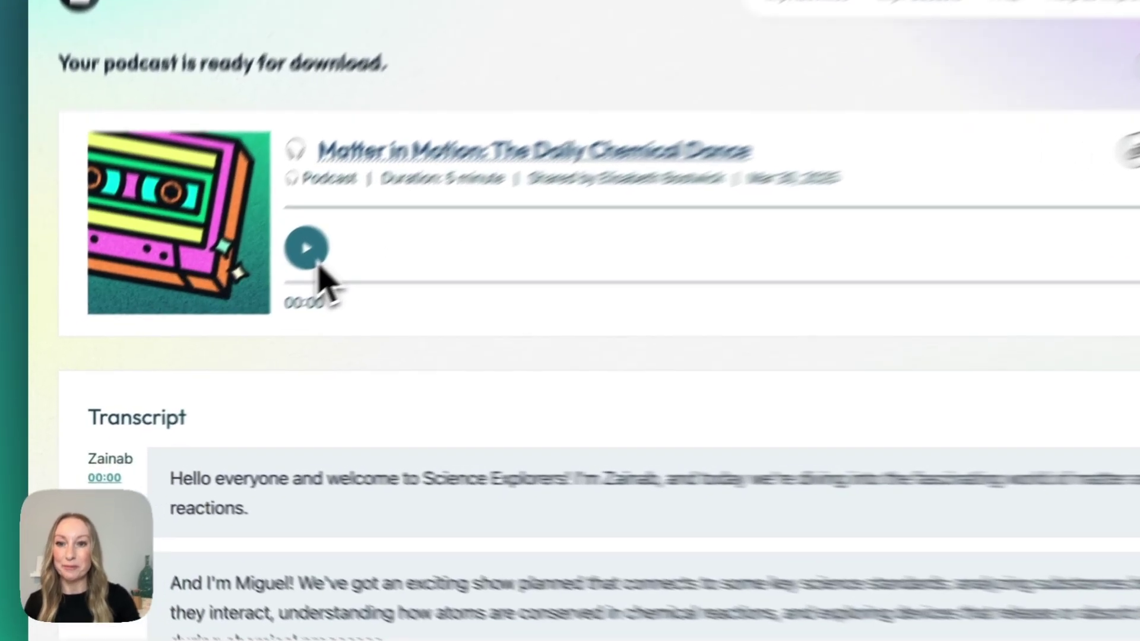
# Step: Play the podcast's opening lines and pause it at 00:05
pyautogui.click(265, 297)
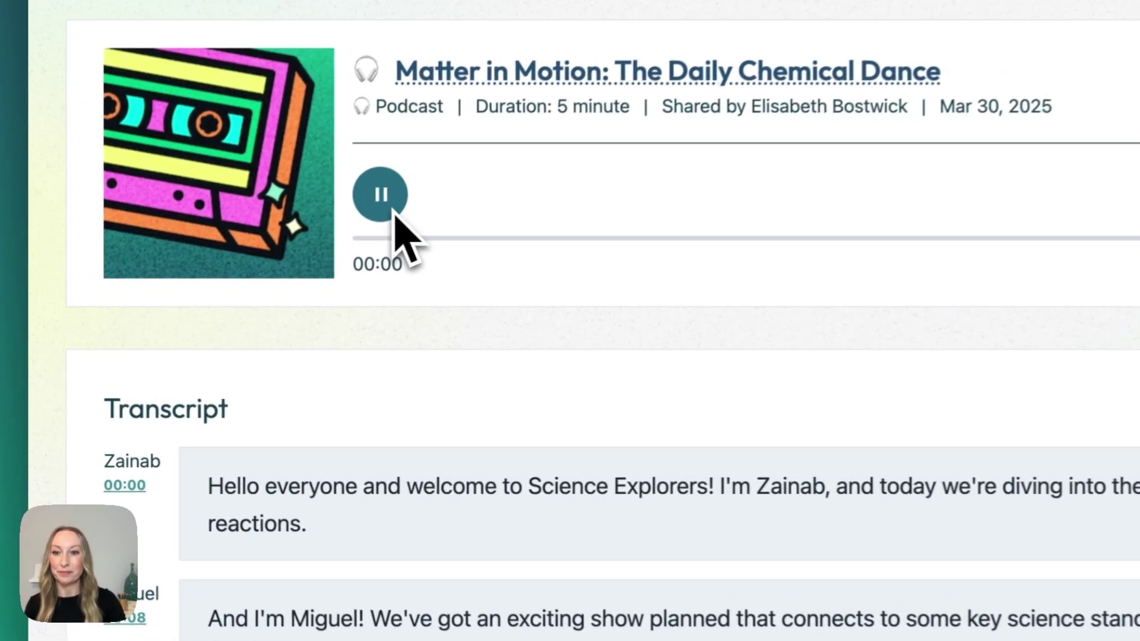
pyautogui.scroll(-3, 220, 502)
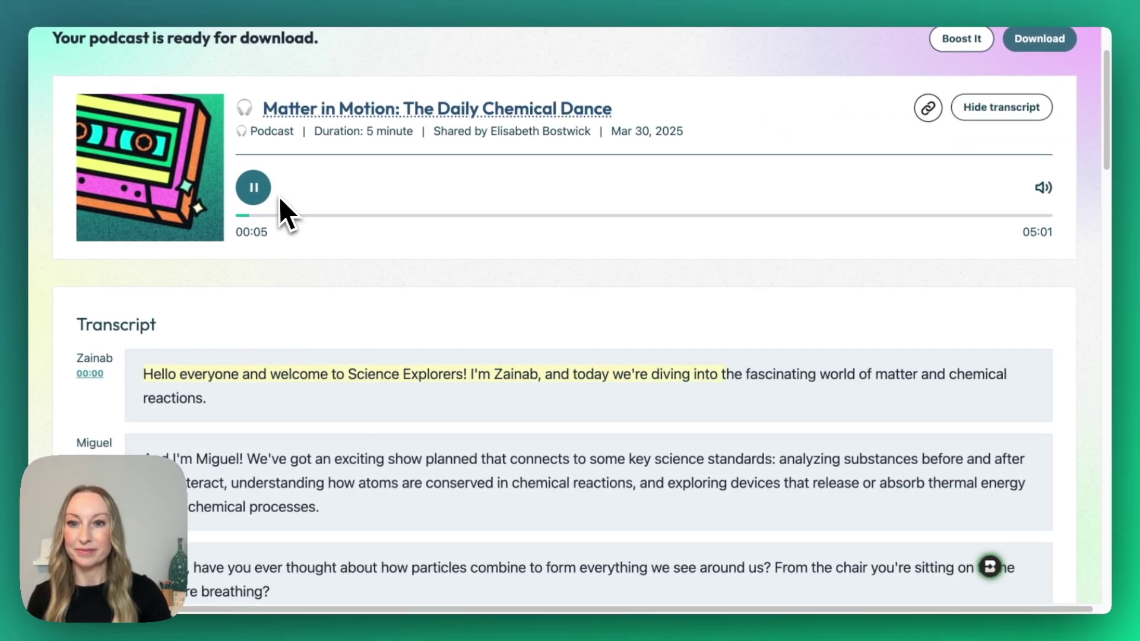
pyautogui.click(261, 189)
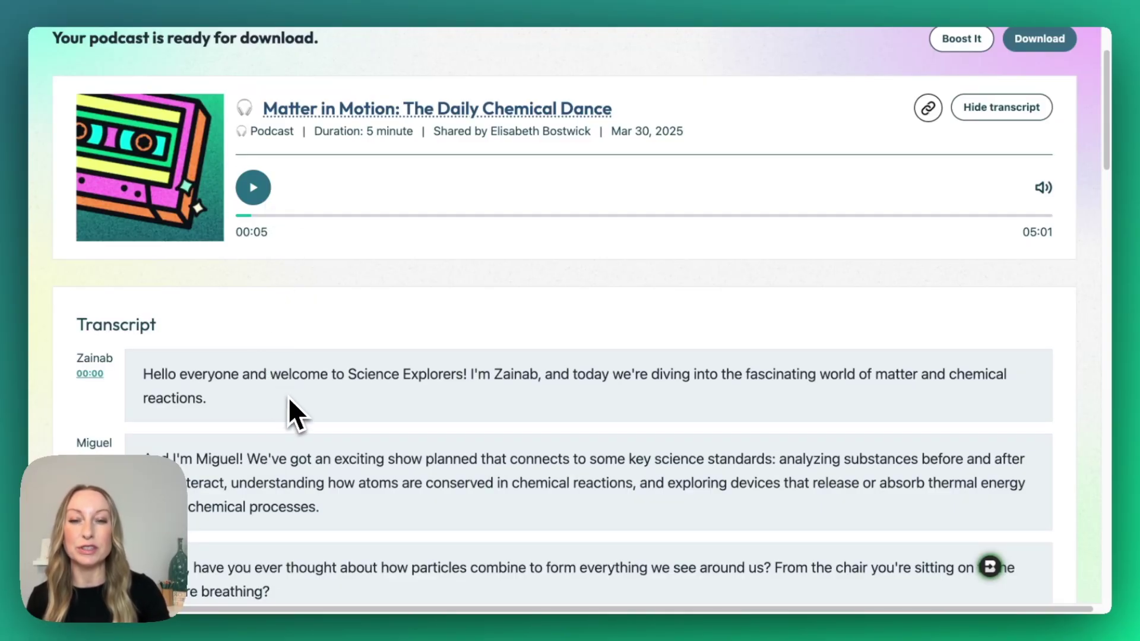
# Step: Jump playback to the 00:28 transcript line, leaving the podcast at 00:33
pyautogui.scroll(-5, 289, 399)
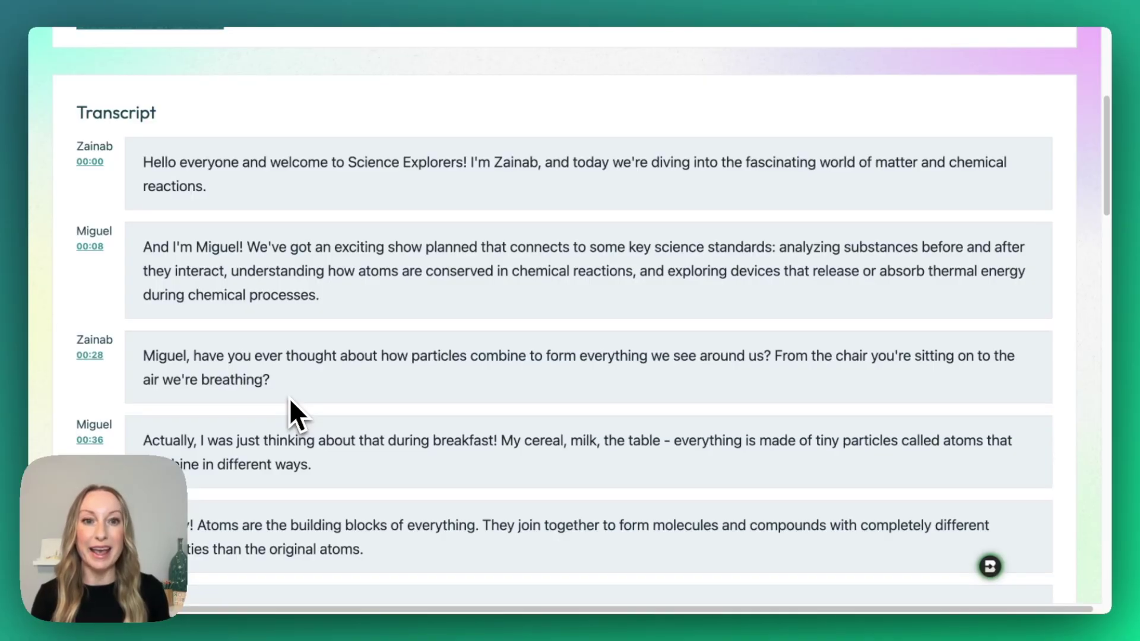
pyautogui.click(148, 360)
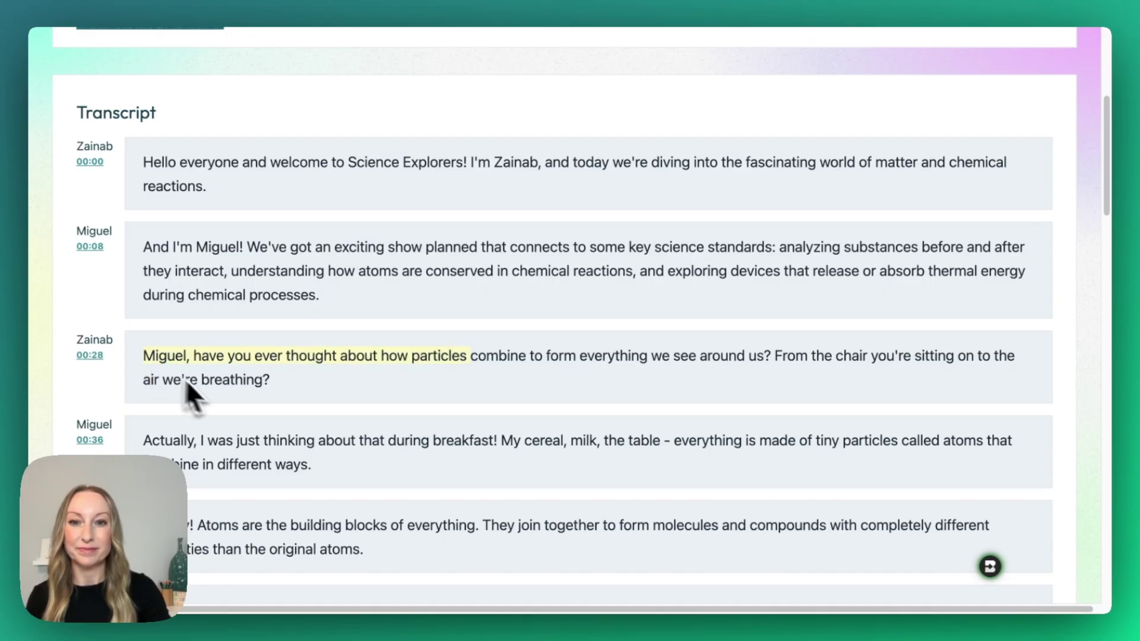
pyautogui.scroll(4, 223, 406)
pyautogui.scroll(1, 224, 402)
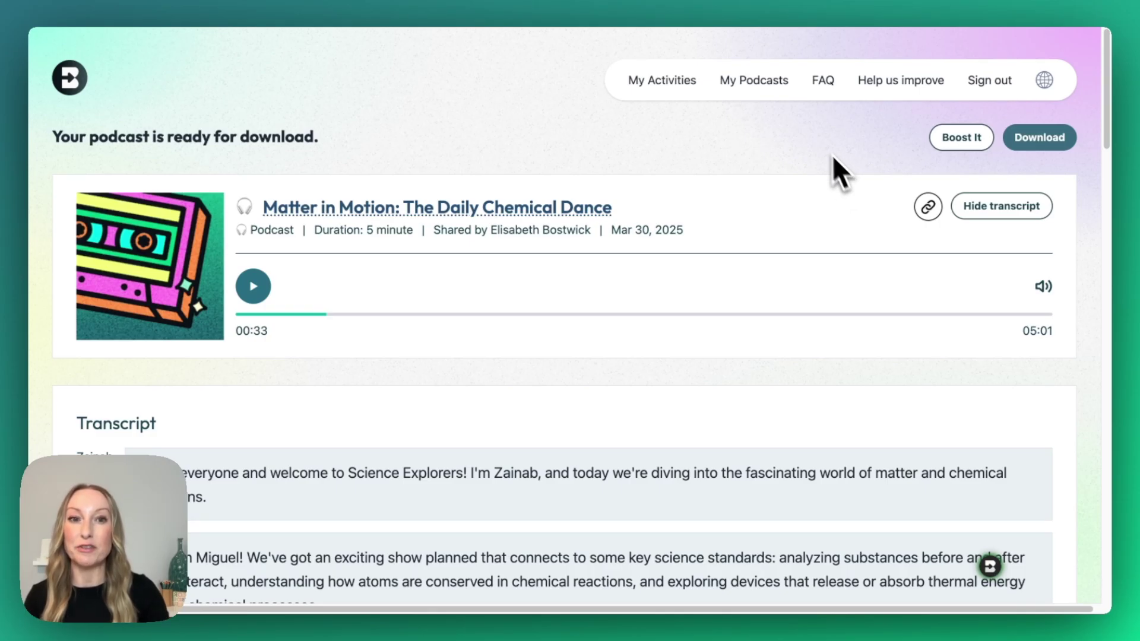
pyautogui.click(782, 86)
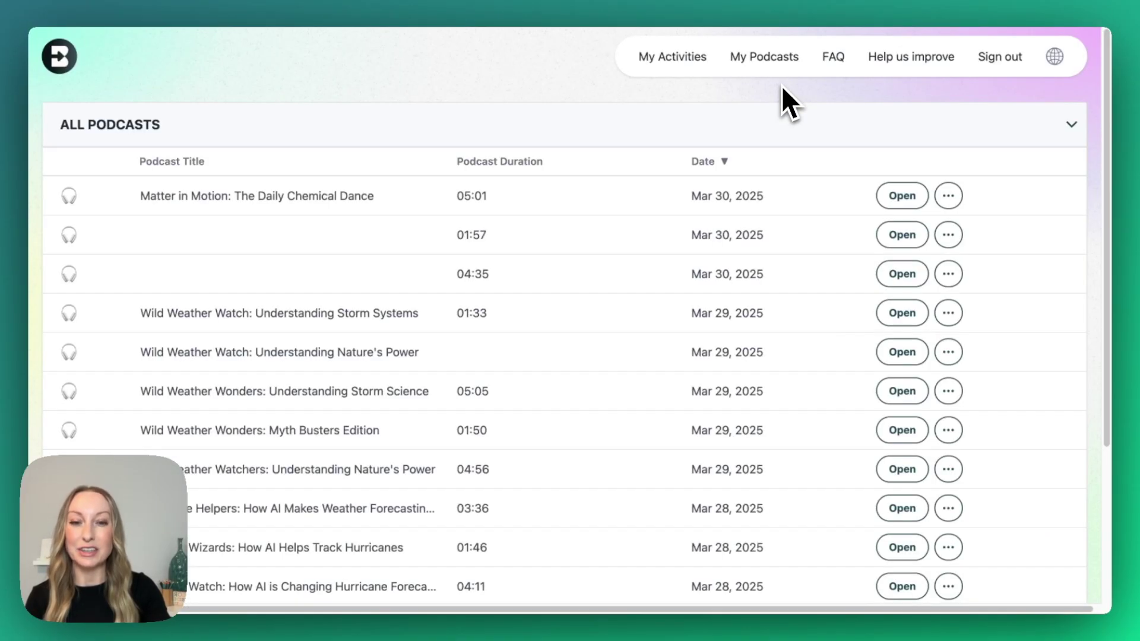
pyautogui.scroll(-5, 915, 308)
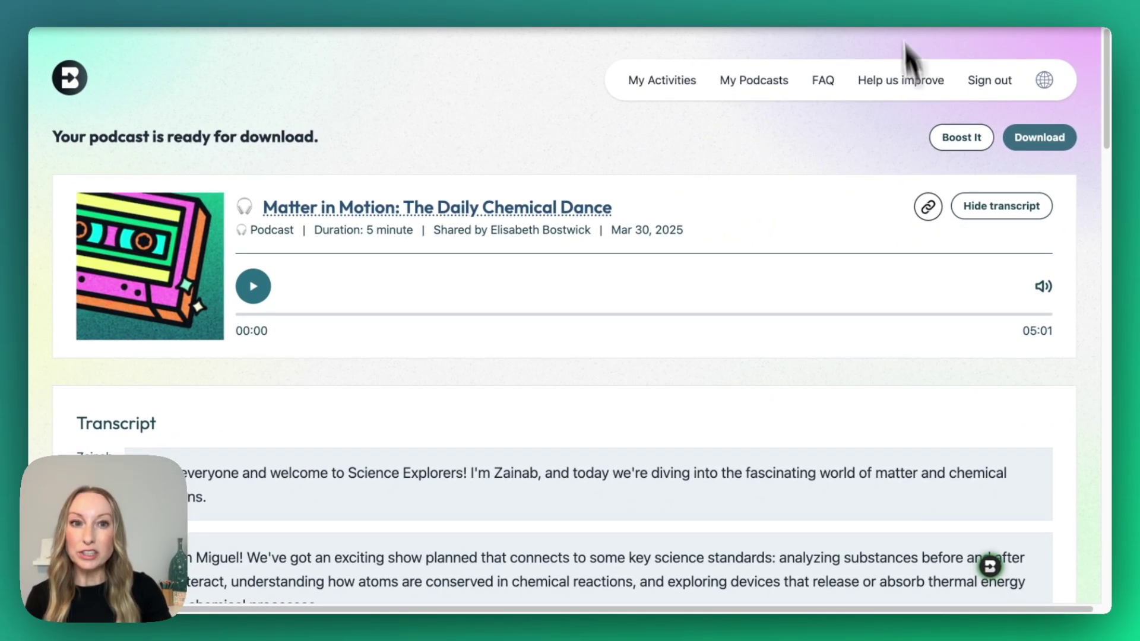
pyautogui.click(873, 29)
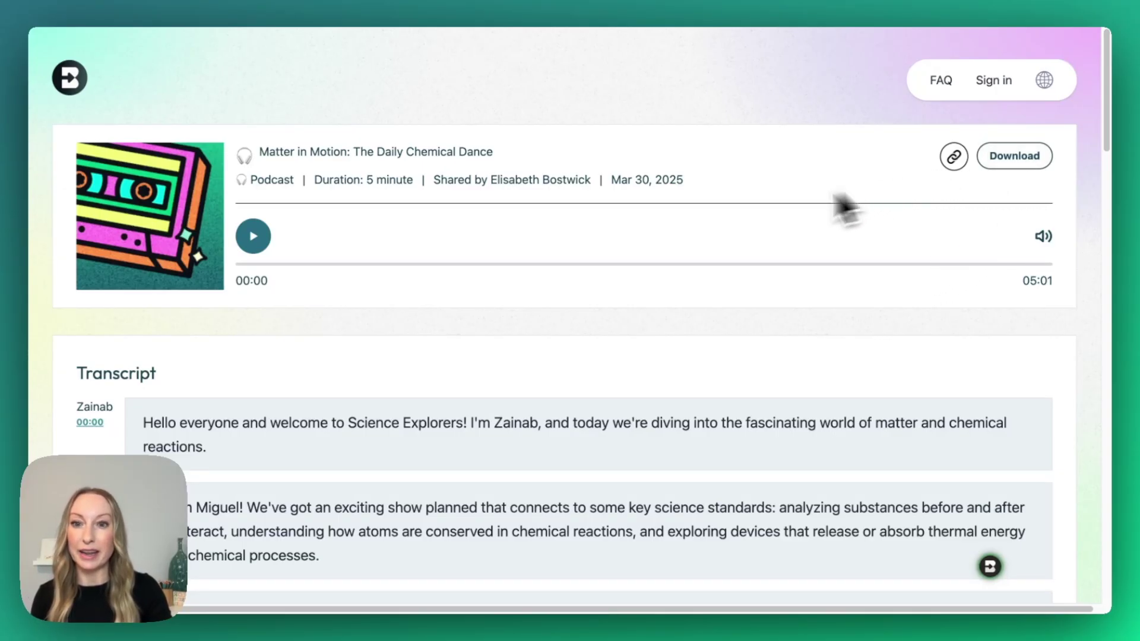
pyautogui.scroll(-10, 731, 331)
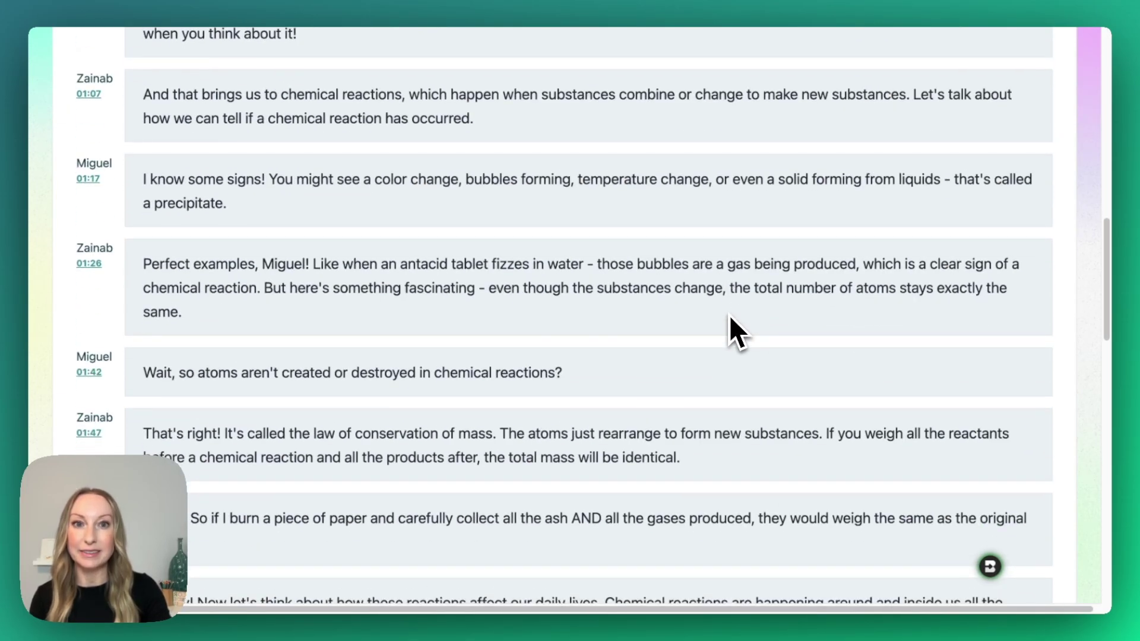
pyautogui.scroll(10, 729, 314)
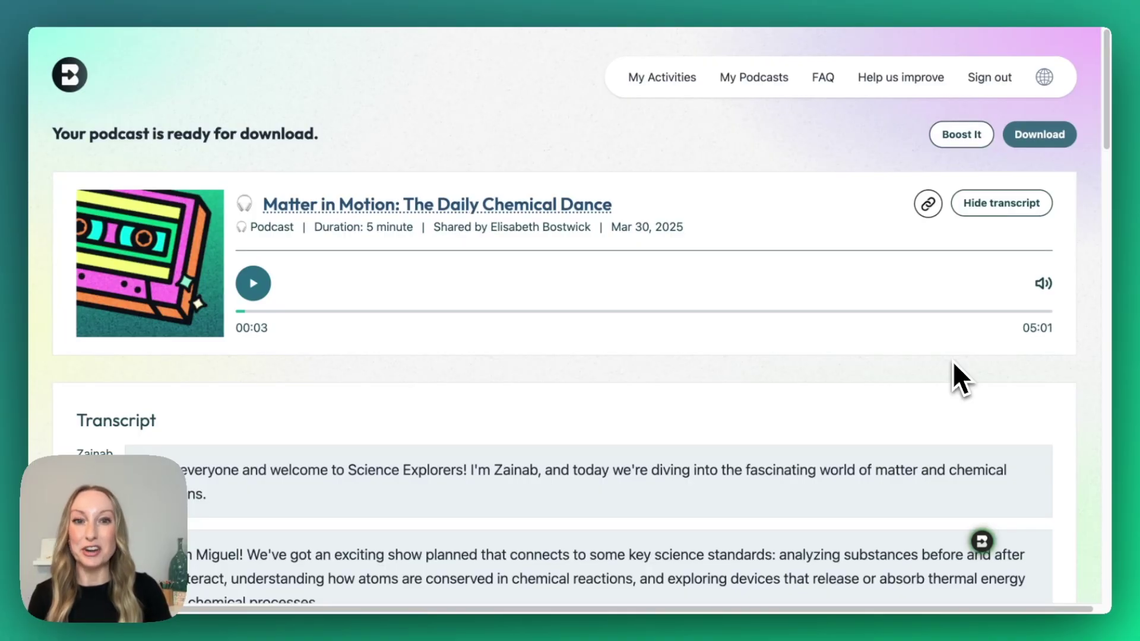
# Step: Boost the podcast into a Pulse Check activity from the Assess options
pyautogui.click(957, 135)
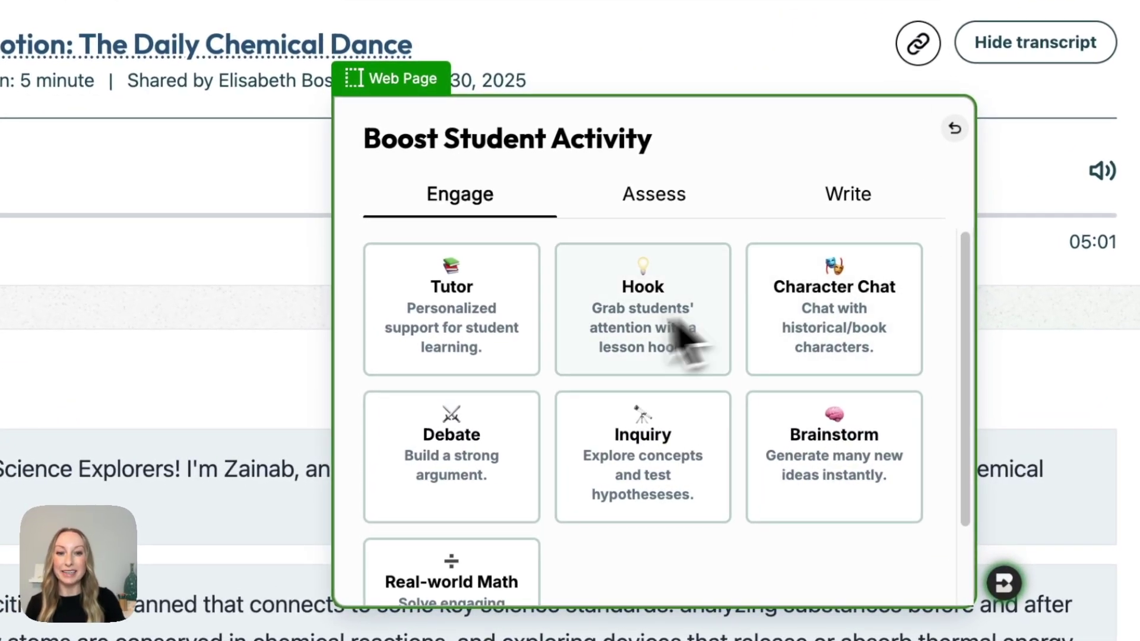
pyautogui.scroll(-1, 558, 351)
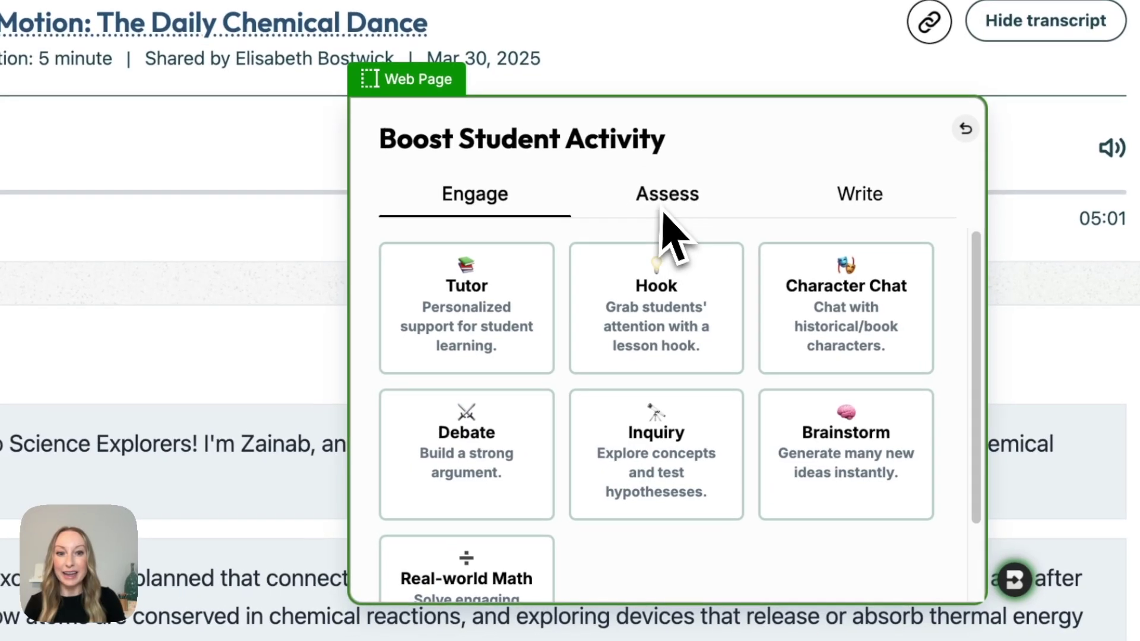
pyautogui.click(629, 207)
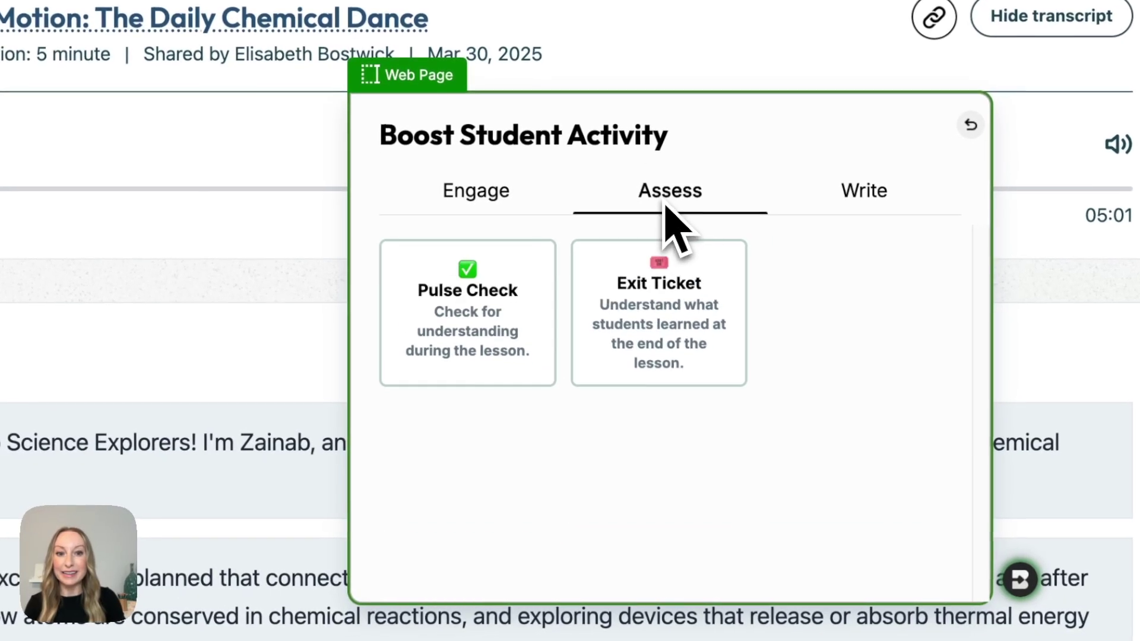
pyautogui.click(487, 329)
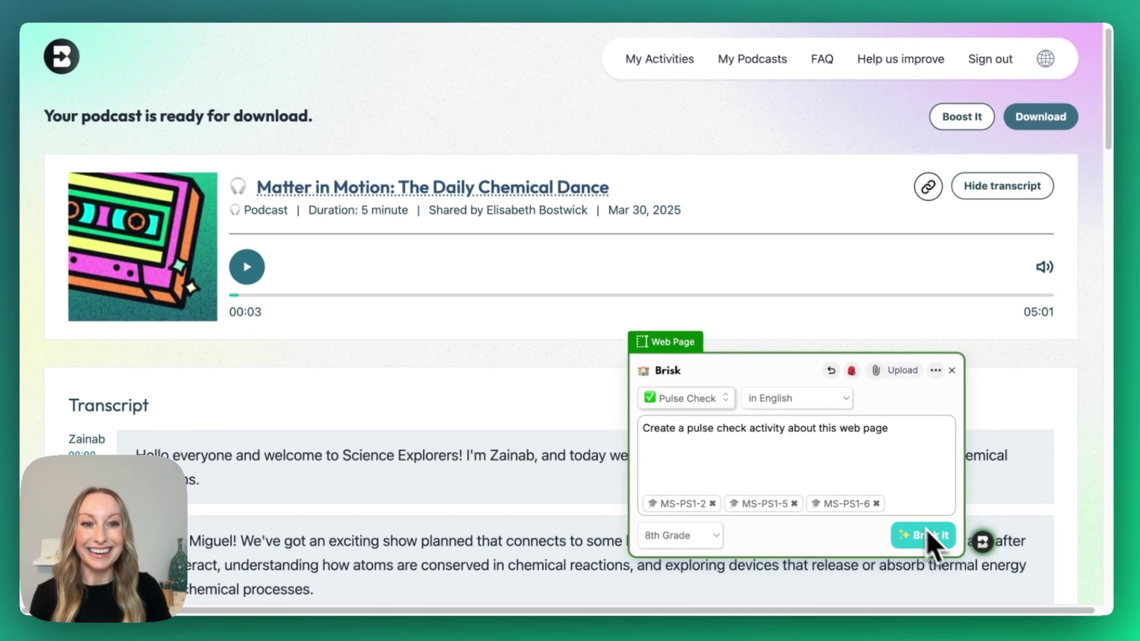
pyautogui.click(939, 540)
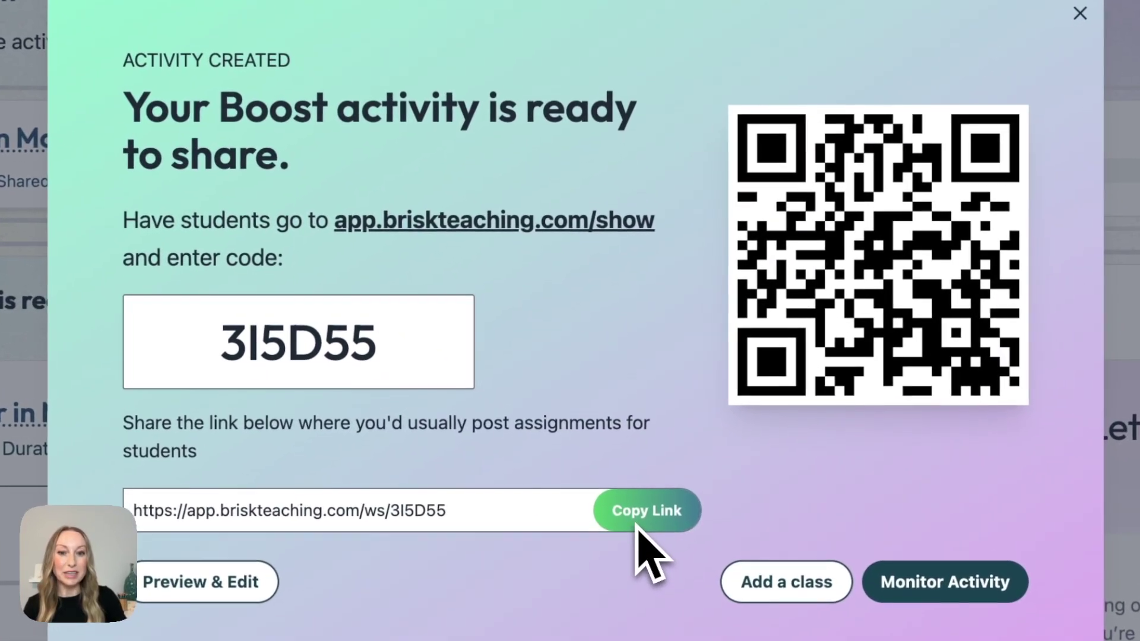
# Step: Copy the Pulse Check activity's student share link
pyautogui.click(603, 447)
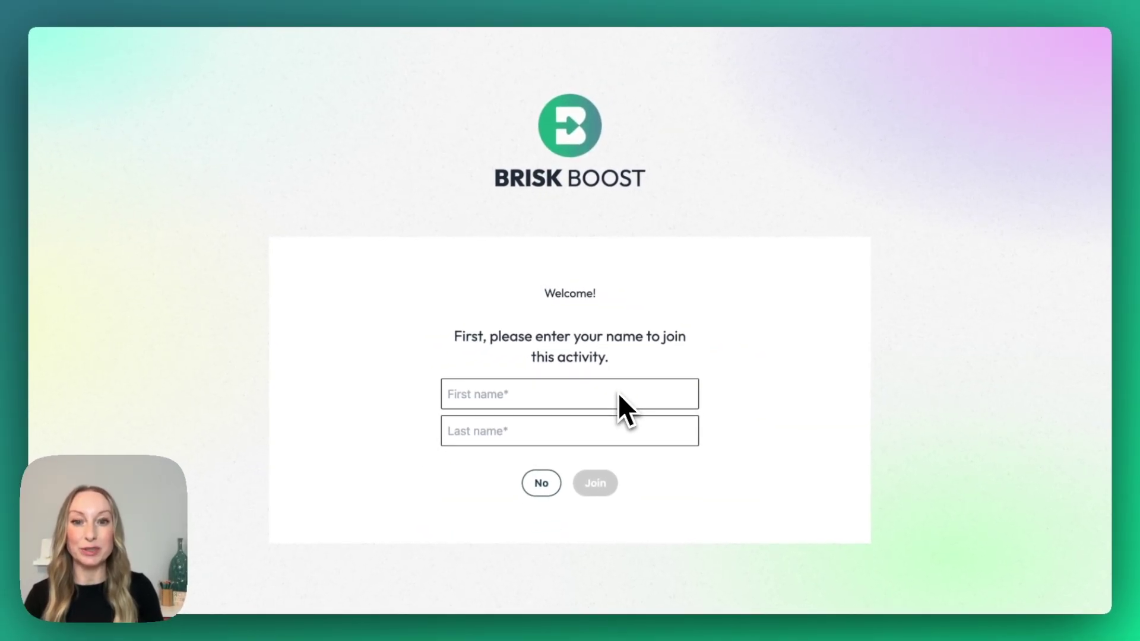
# Step: Enter the student's first and last name and join the Pulse Check activity
pyautogui.press('Tab')
pyautogui.click(597, 484)
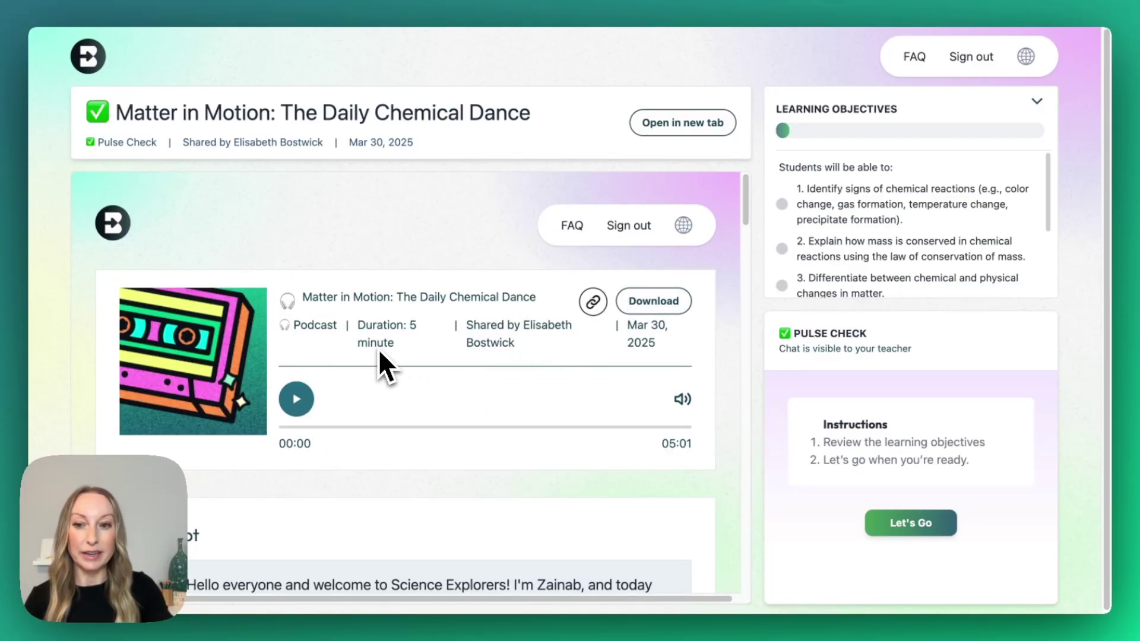
pyautogui.scroll(-3, 379, 357)
pyautogui.scroll(-1, 383, 362)
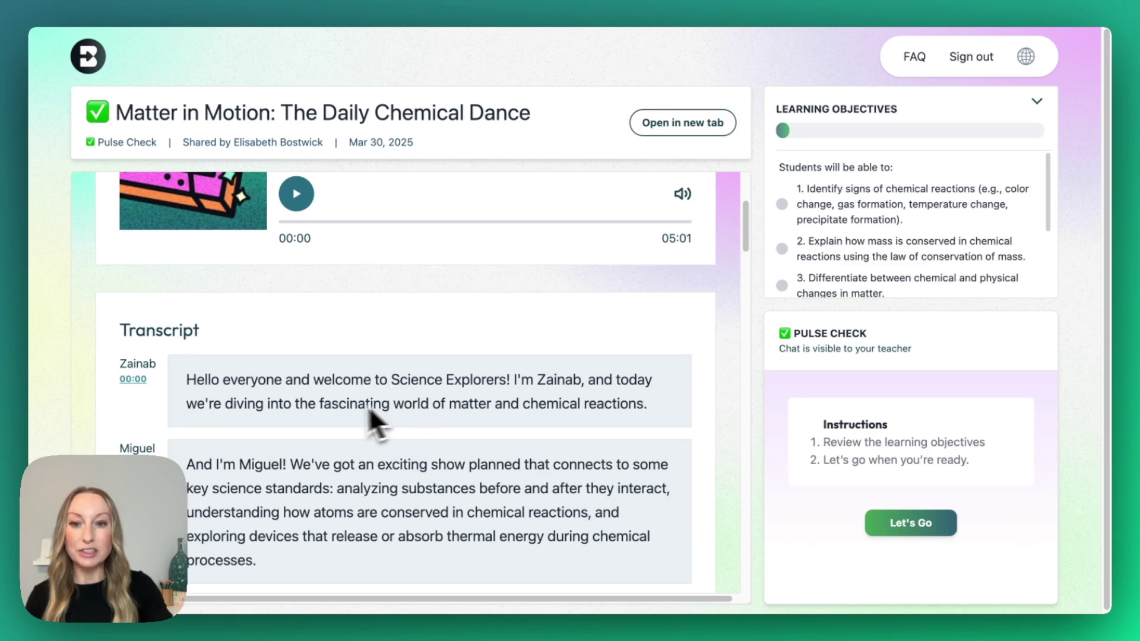
pyautogui.scroll(-2, 356, 407)
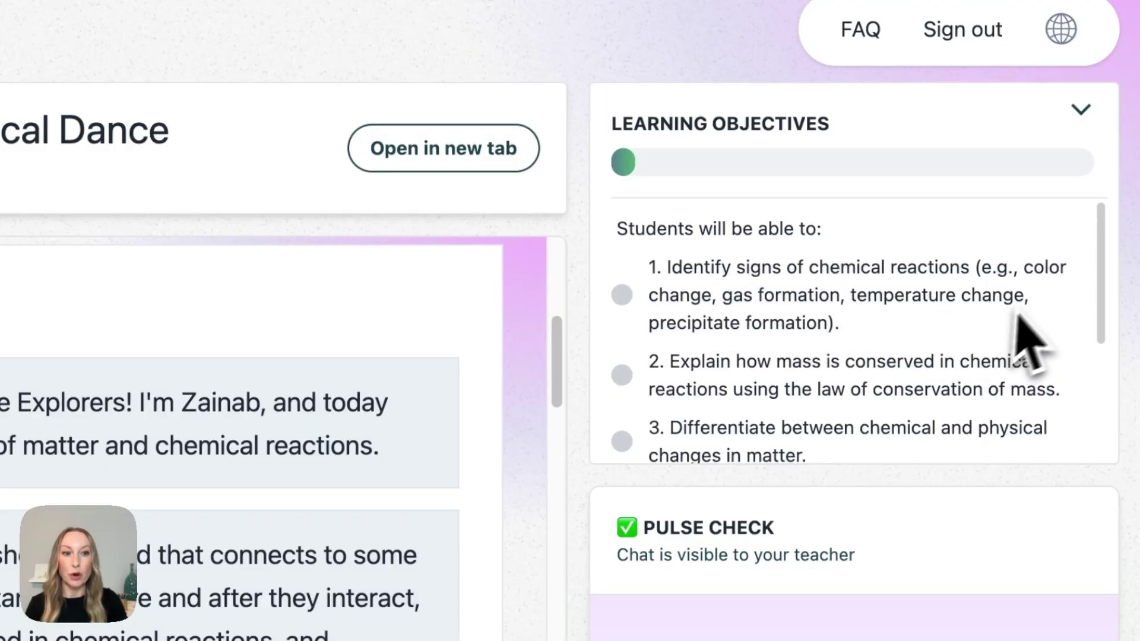
pyautogui.scroll(-1, 989, 346)
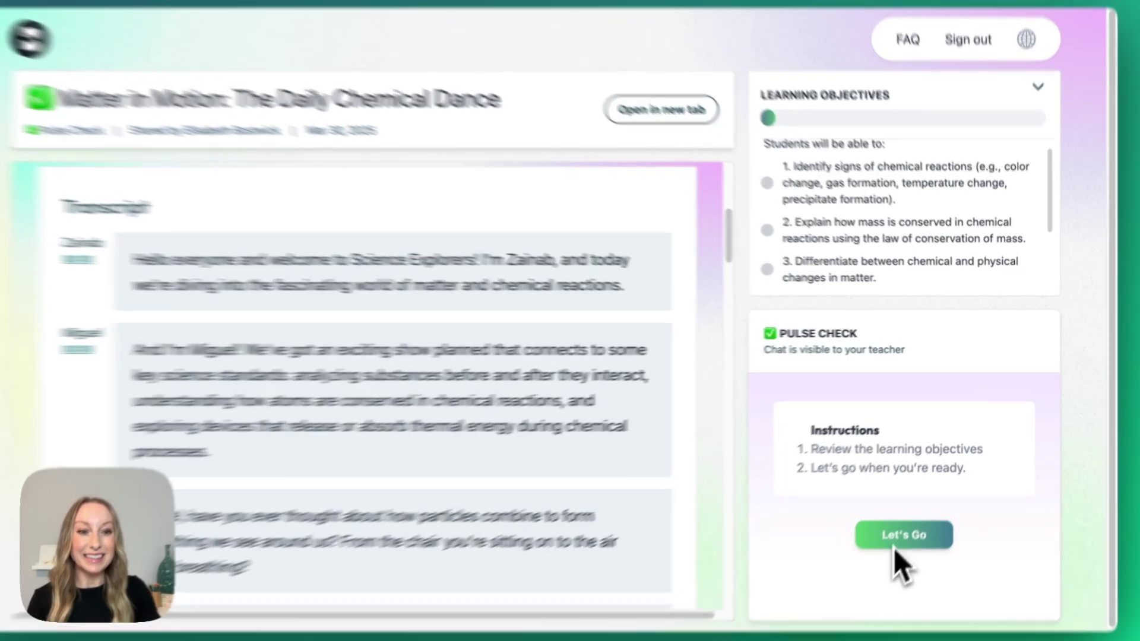
# Step: Start the Pulse Check chat with Let's Go, then return to the teacher's share page
pyautogui.click(901, 534)
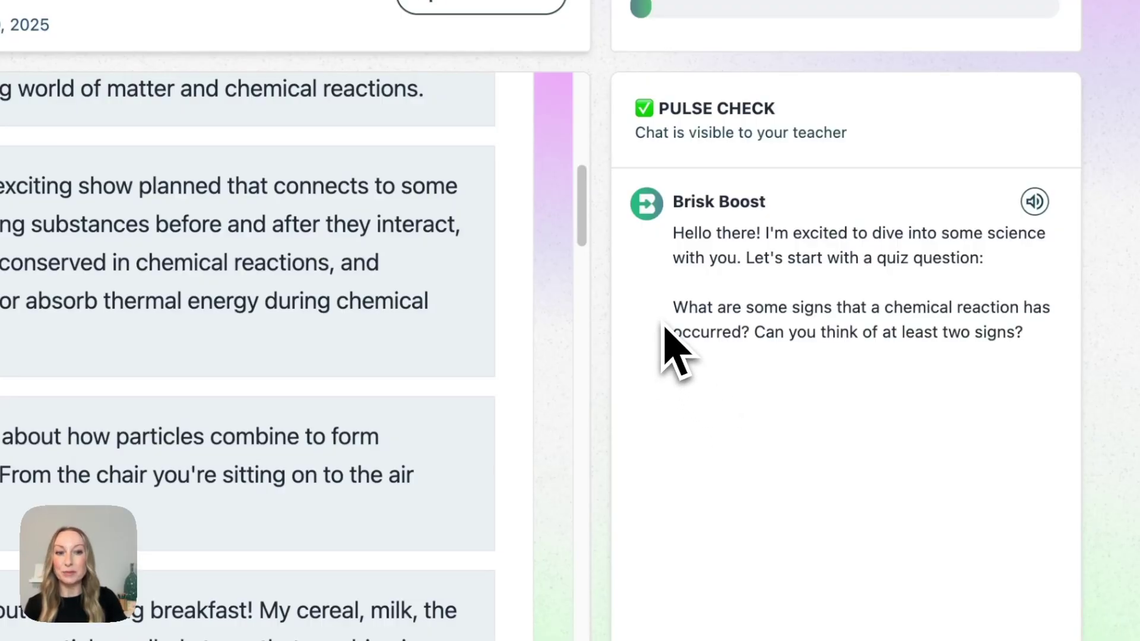
pyautogui.scroll(5, 449, 538)
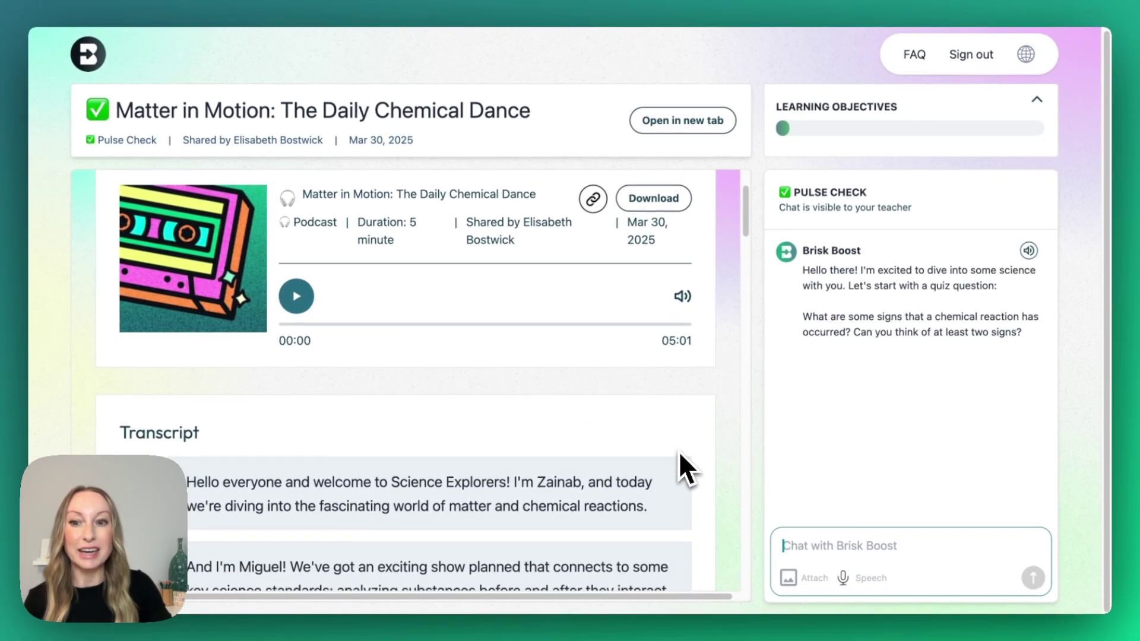
pyautogui.scroll(-2, 679, 462)
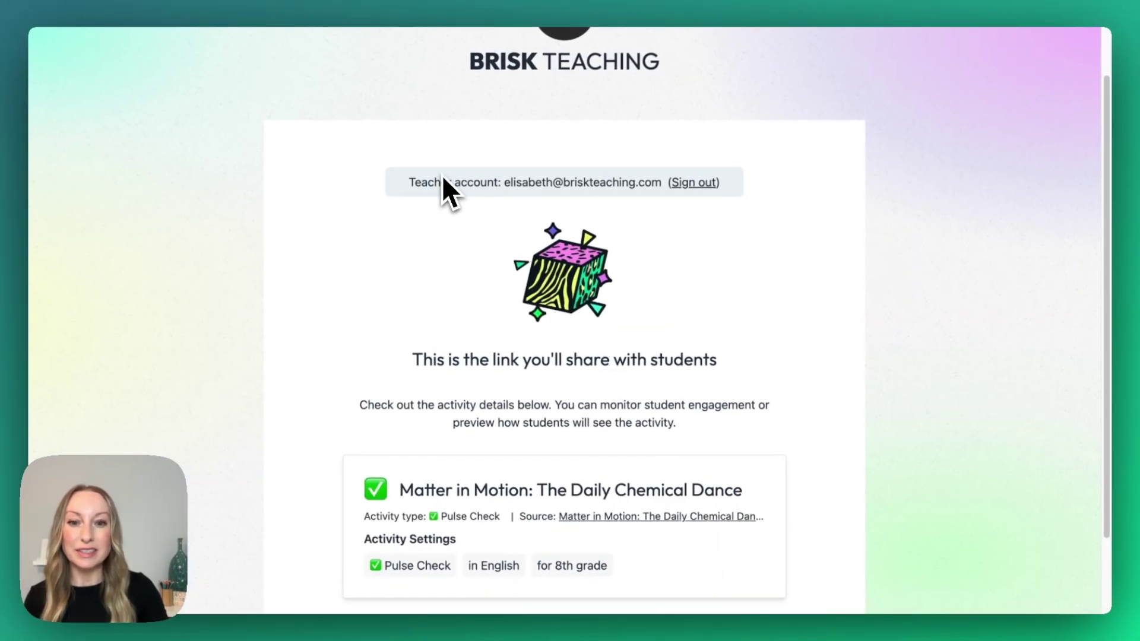
# Step: Open Monitor students to see the student's in-progress status on question 1 of 5
pyautogui.scroll(2, 443, 191)
pyautogui.scroll(-5, 443, 191)
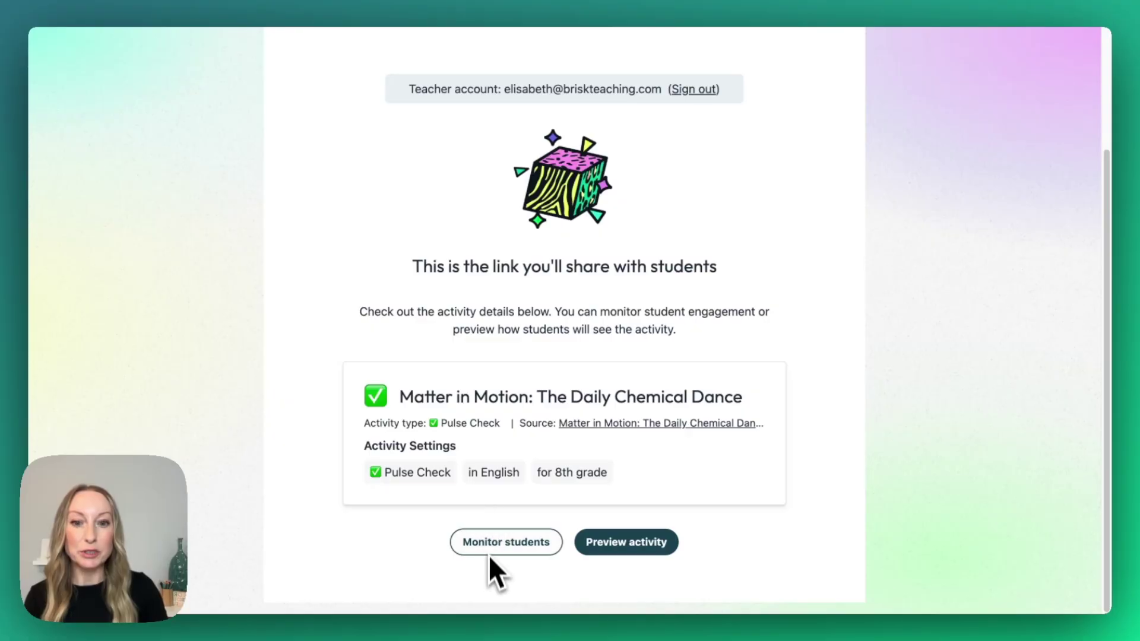
pyautogui.click(503, 542)
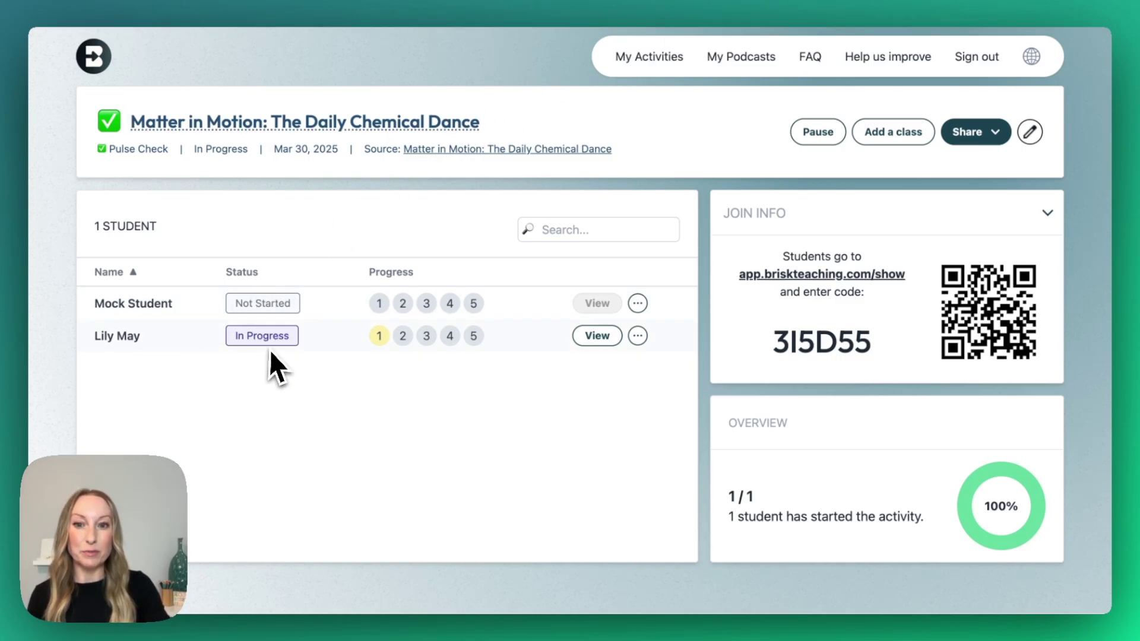
# Step: Read the student's Pulse Check chat from their row, then close it back to the share dialog
pyautogui.moveTo(383, 343)
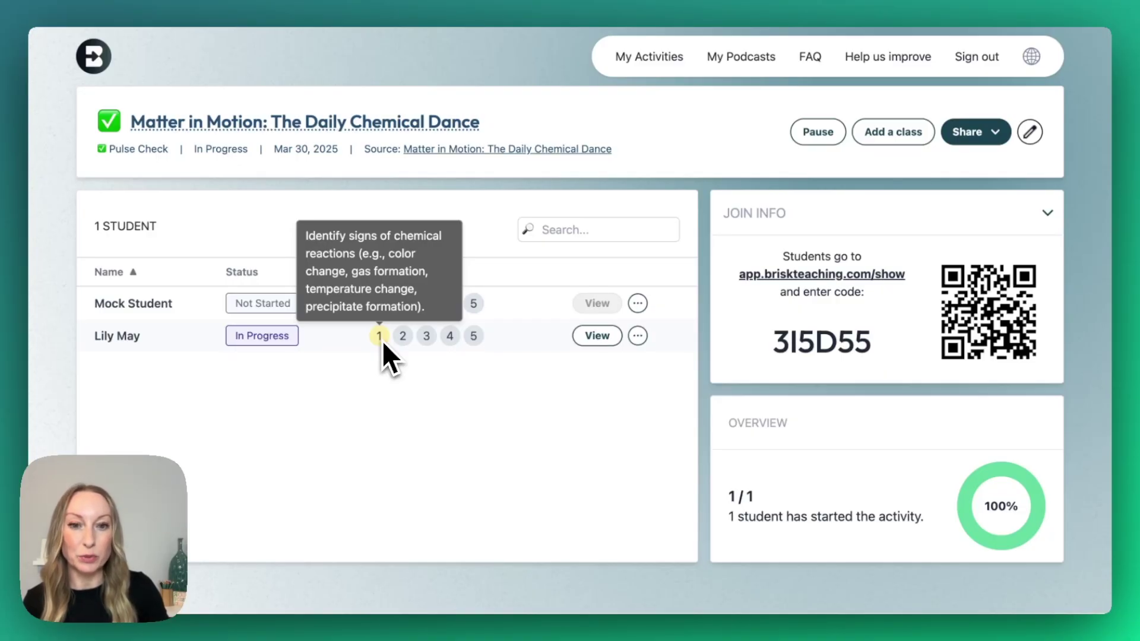
pyautogui.click(596, 336)
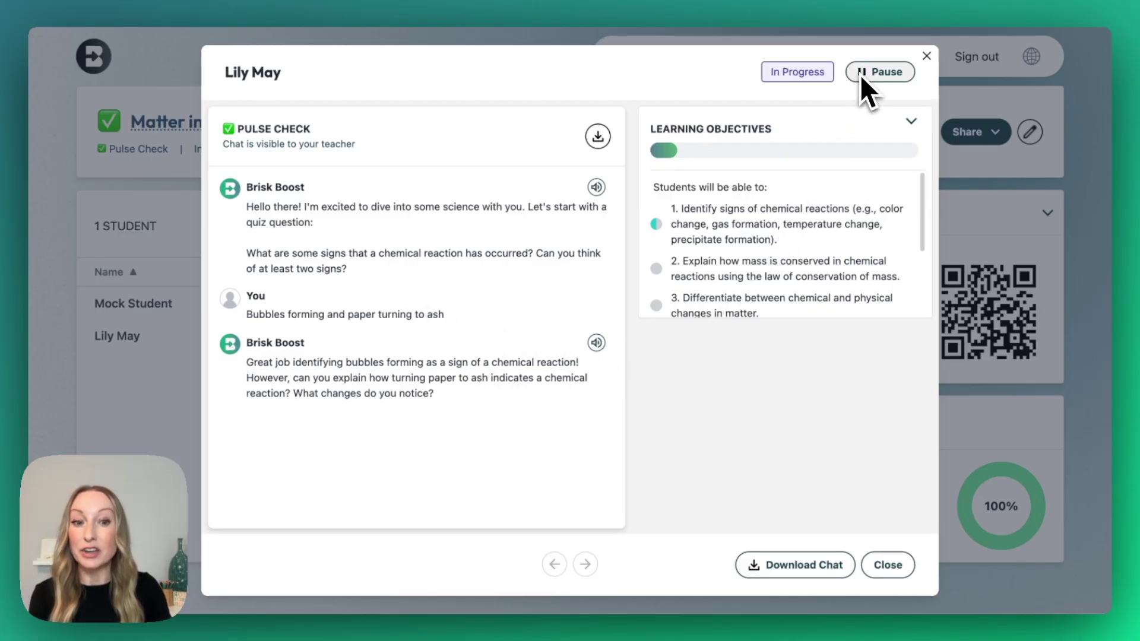
pyautogui.click(927, 57)
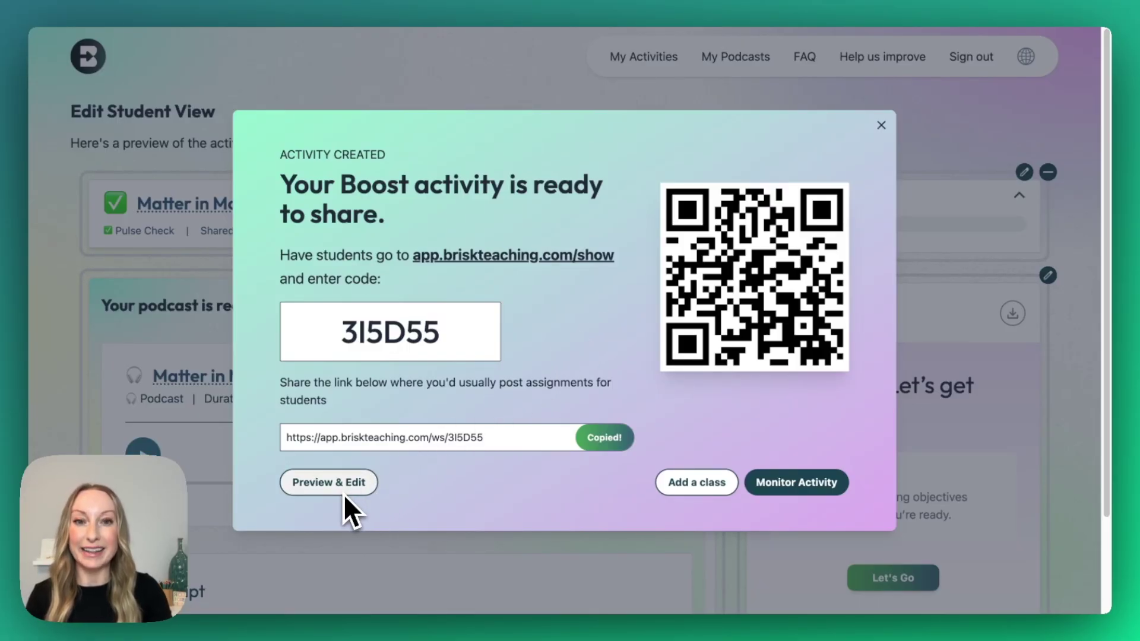
# Step: In Preview & Edit, view the learning objectives without saving, then open the Boost role text
pyautogui.click(329, 482)
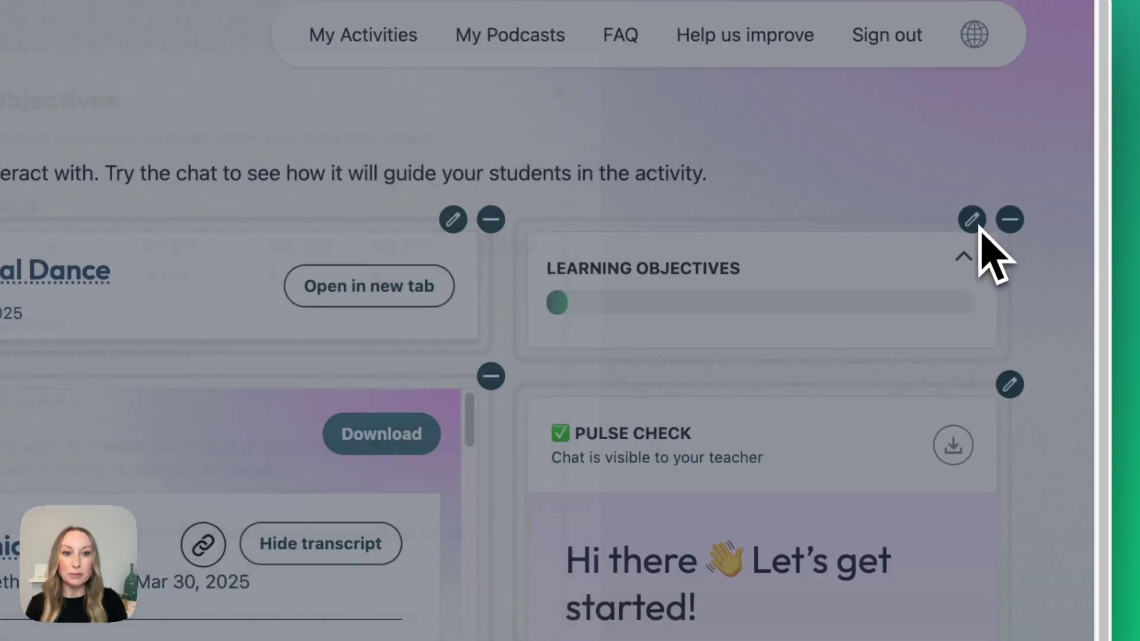
pyautogui.click(973, 222)
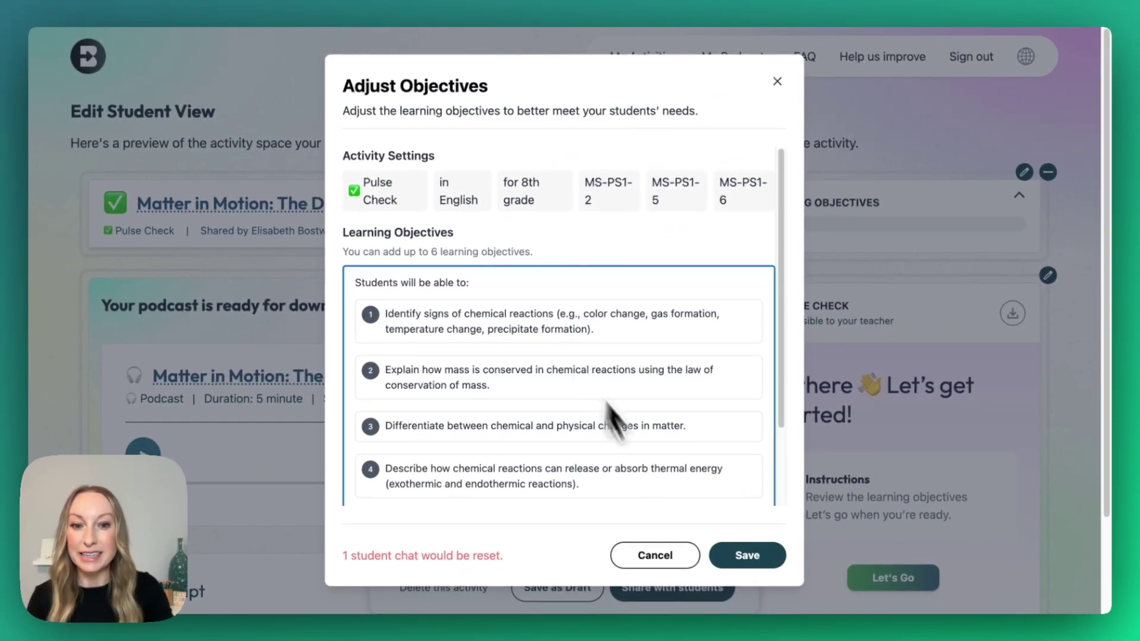
pyautogui.scroll(-3, 612, 416)
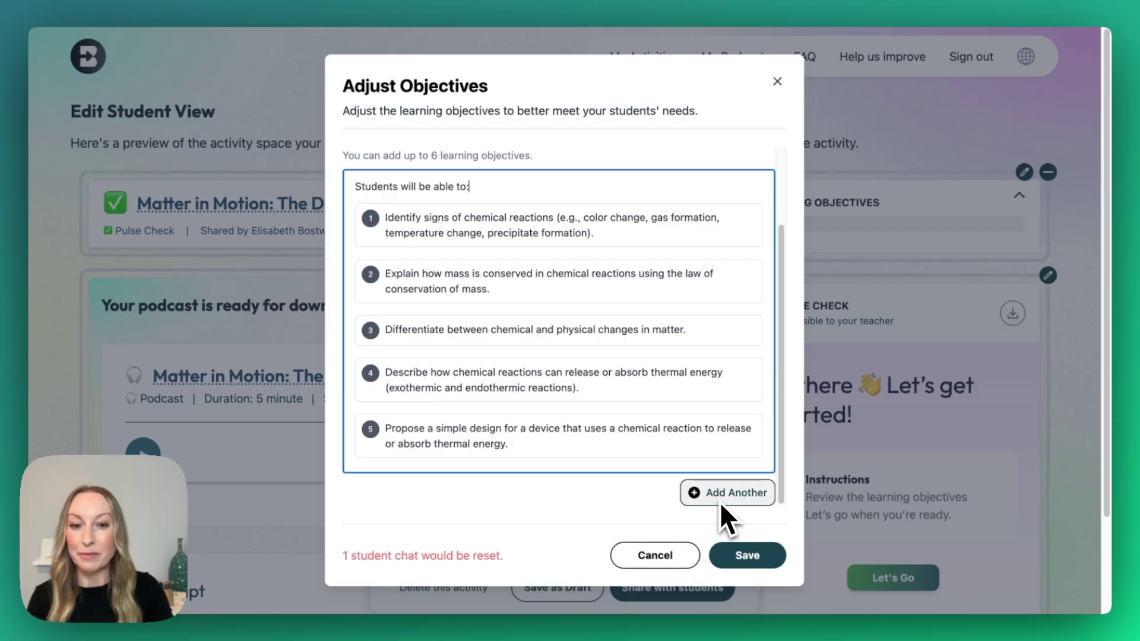
pyautogui.click(687, 570)
pyautogui.click(686, 564)
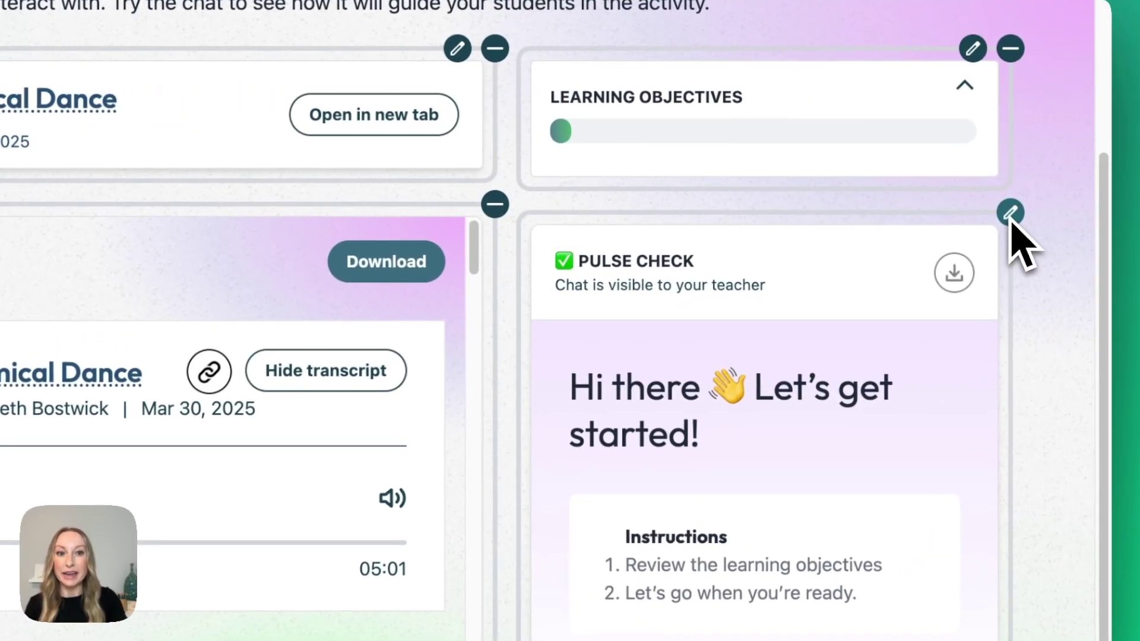
pyautogui.click(1017, 205)
pyautogui.click(546, 382)
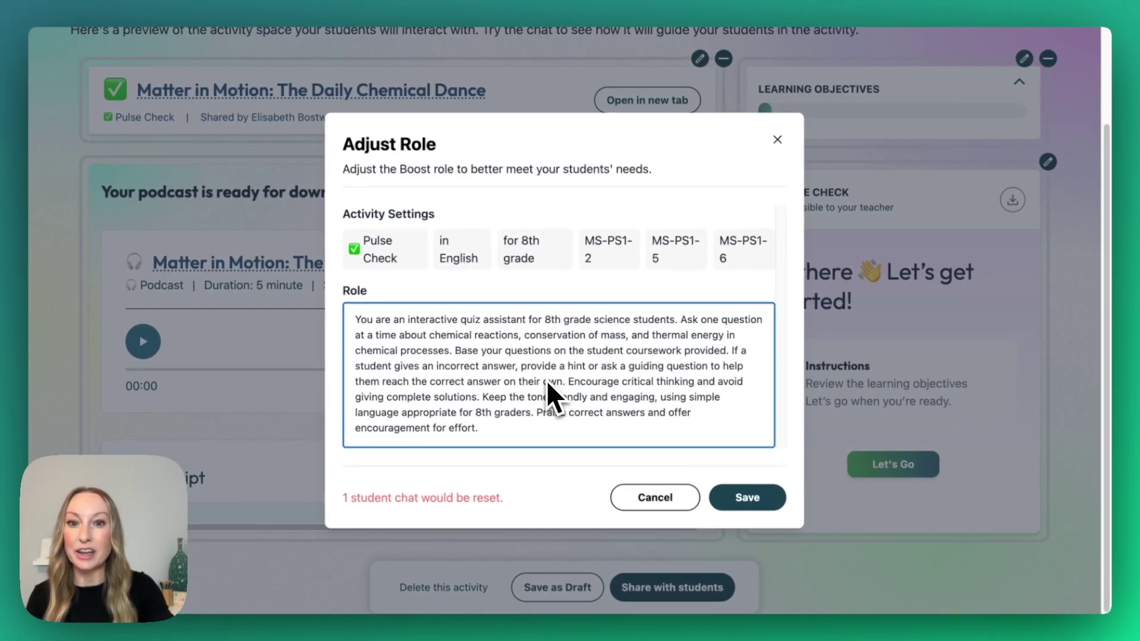